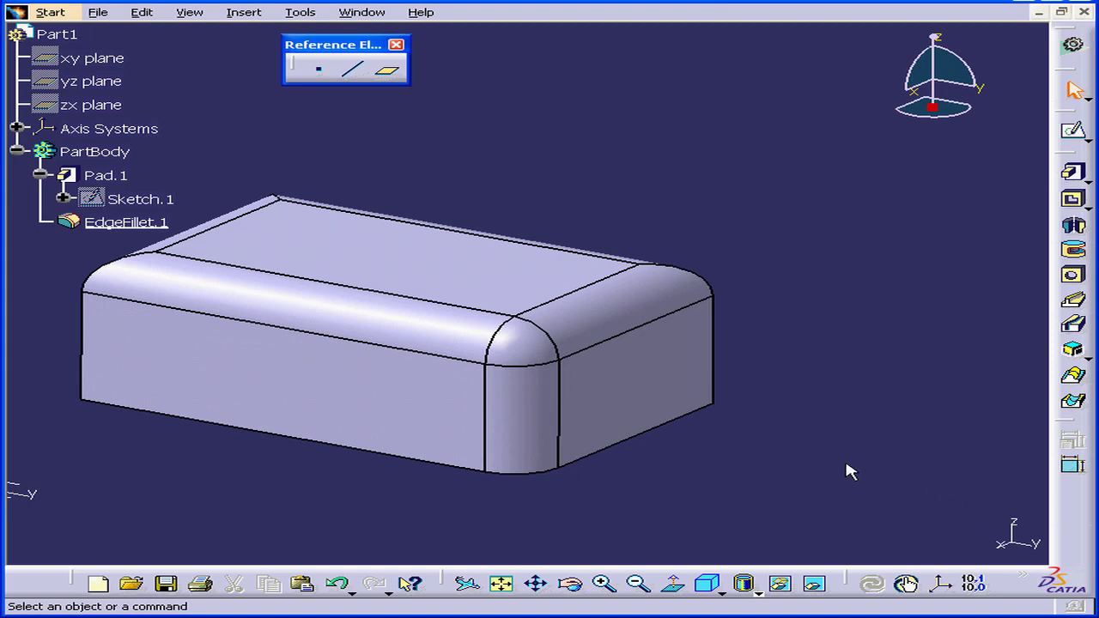
Pan the filleted box slightly to the right in the view
middle_click_drag(295, 336, 352, 340)
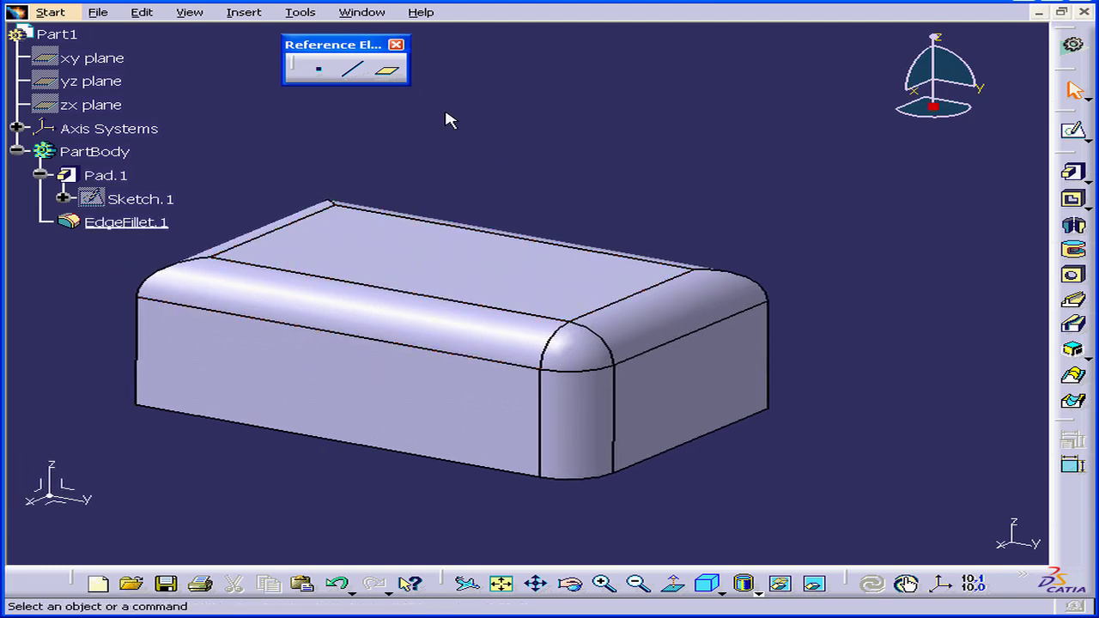
Start a new reference plane, keeping Offset from plane and reviewing the Reference options
left_click(392, 73)
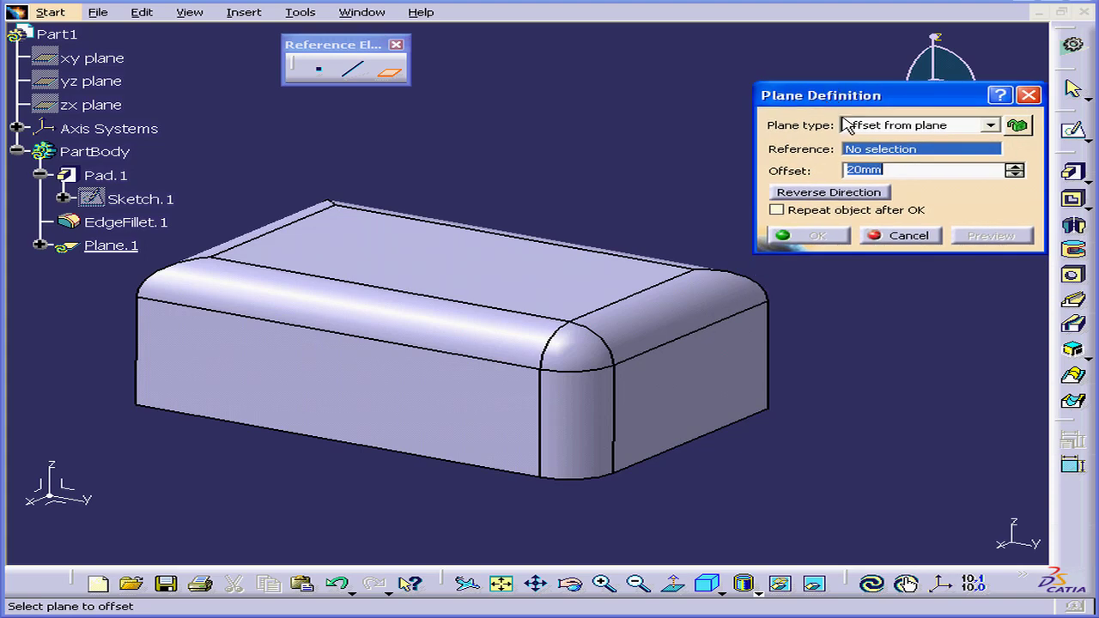
left_click(991, 125)
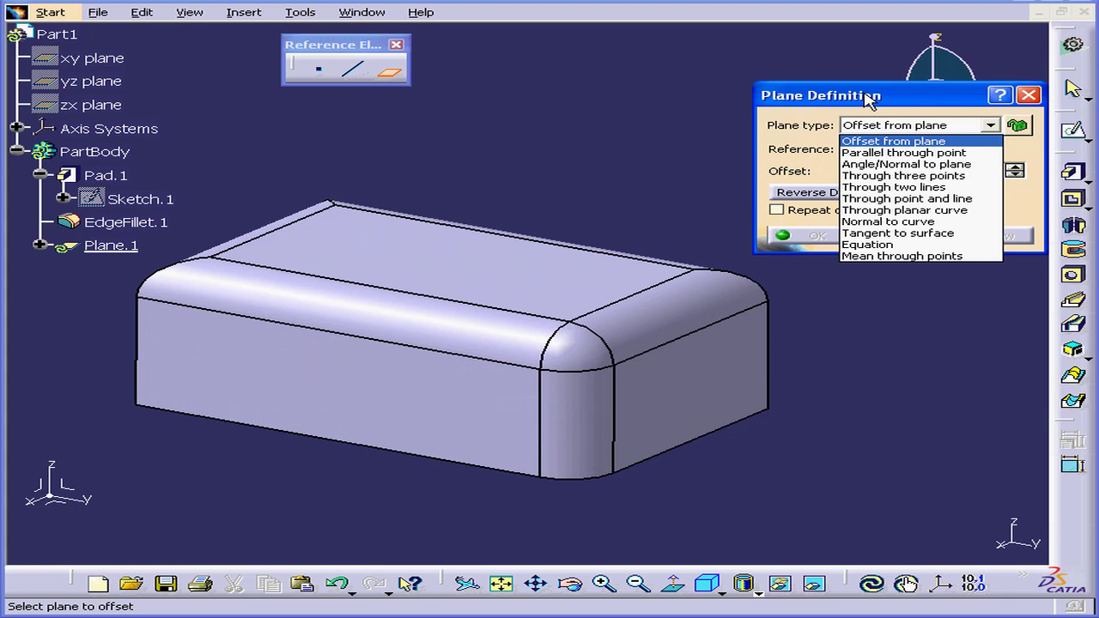
left_click(903, 143)
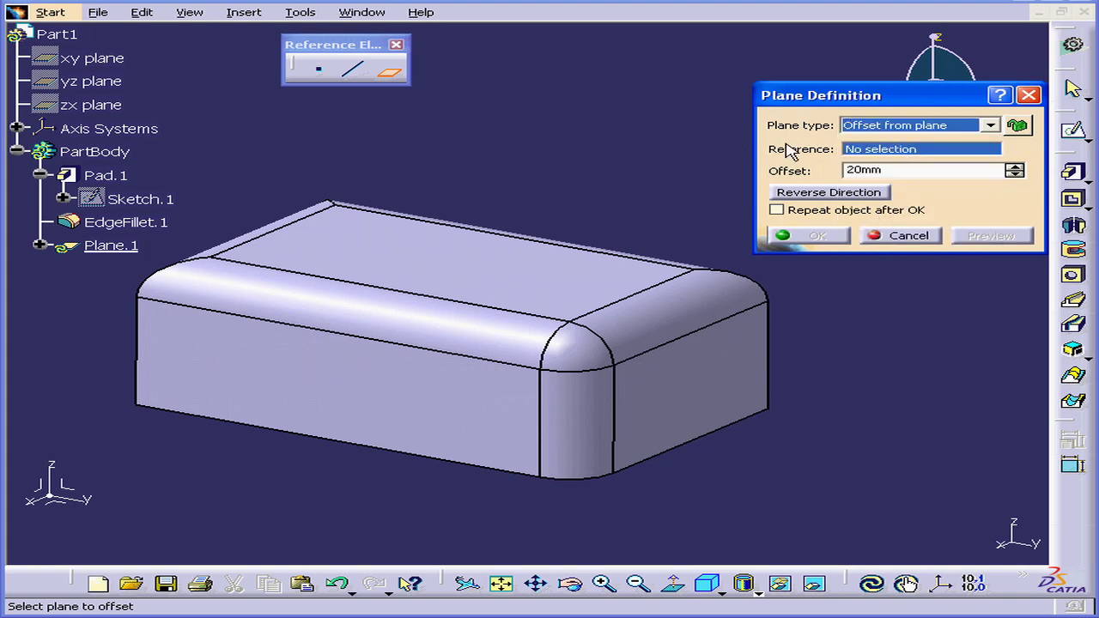
right_click(852, 150)
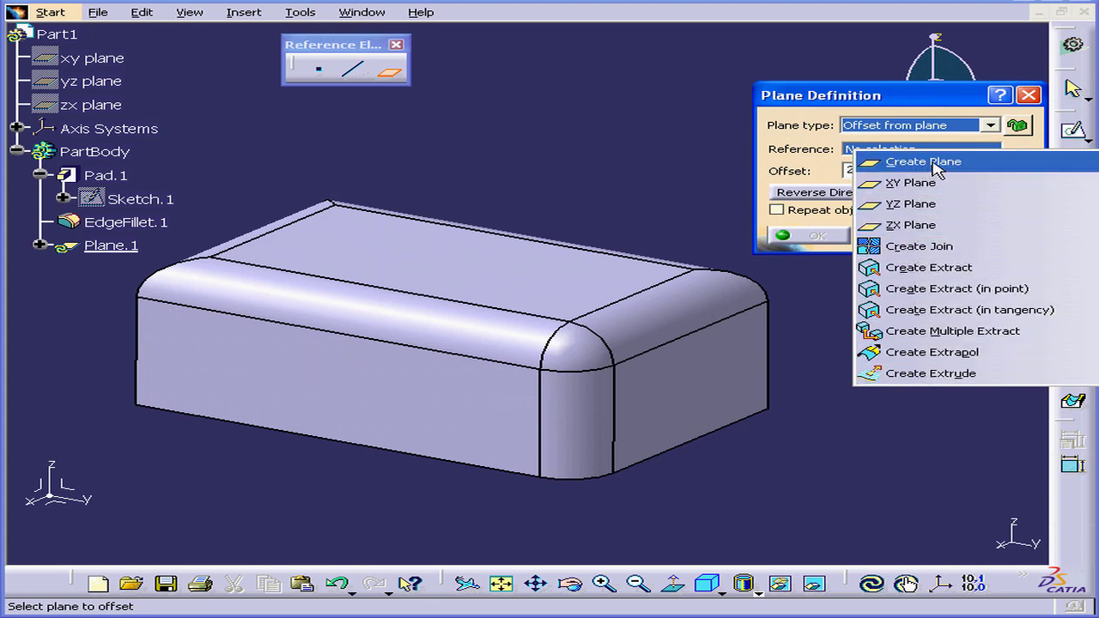
left_click(698, 188)
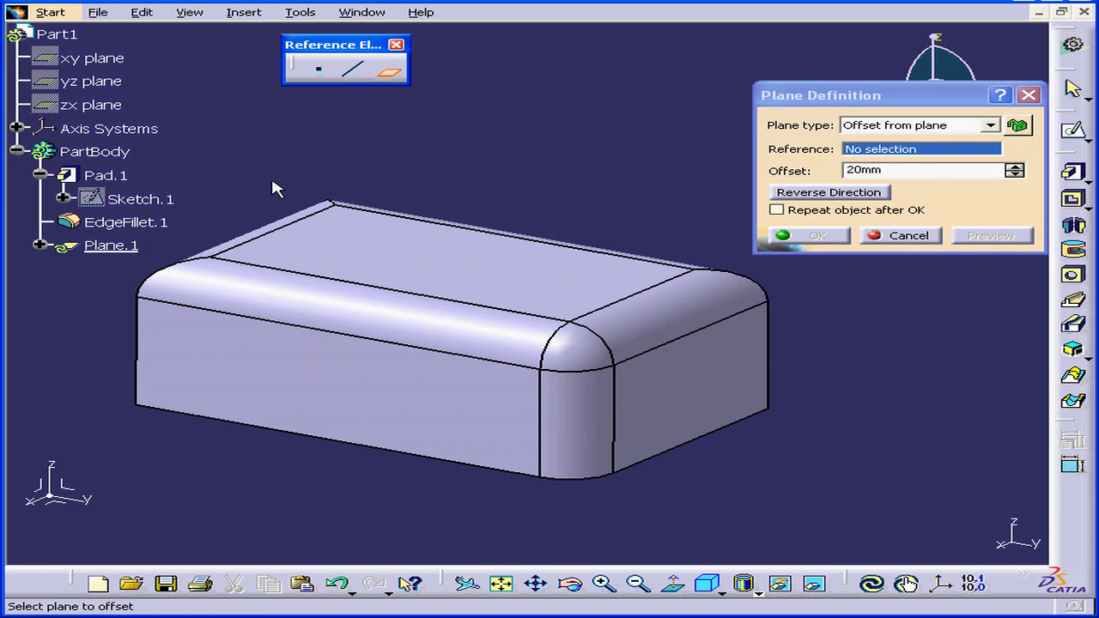
Offset Plane.1 10mm from the box's top face
left_click(400, 260)
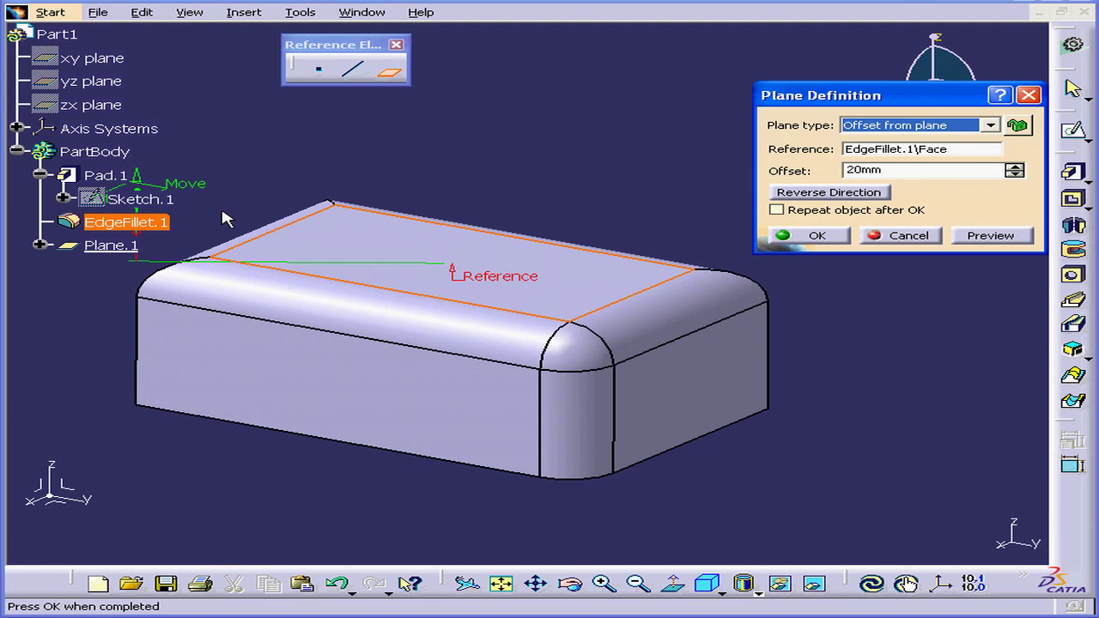
left_click_drag(189, 194, 392, 226)
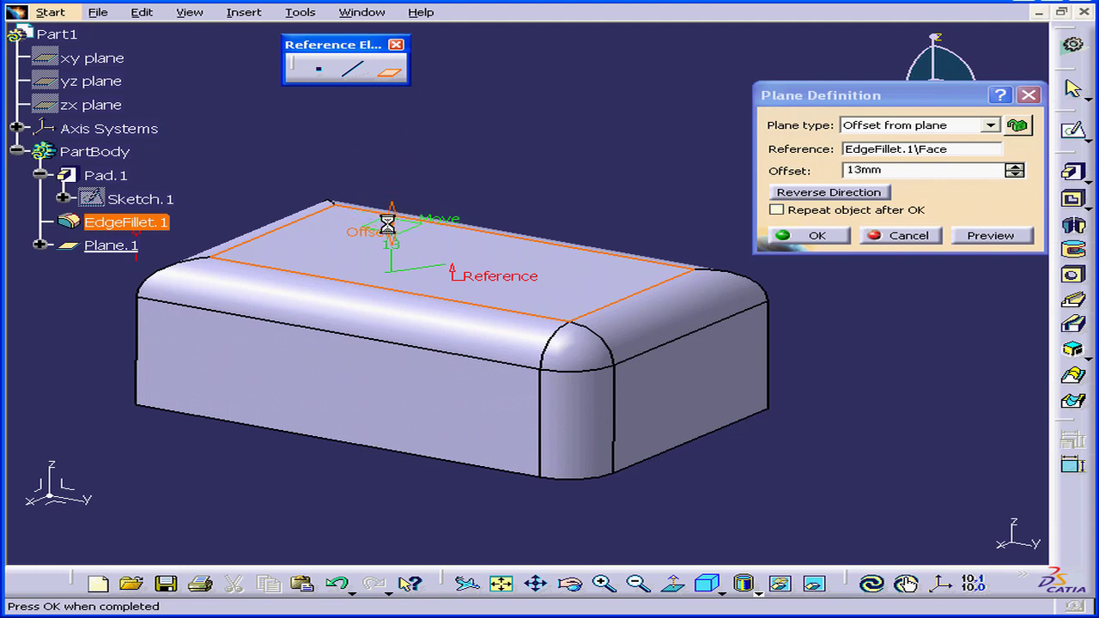
double_click(884, 171)
type("1")
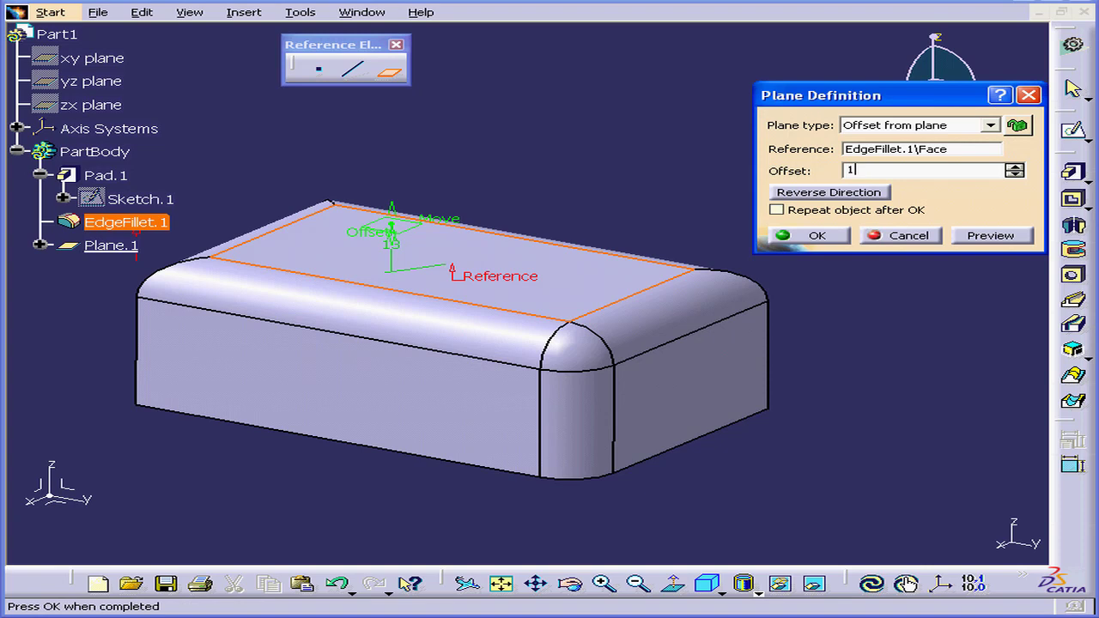
type("0")
key("Tab")
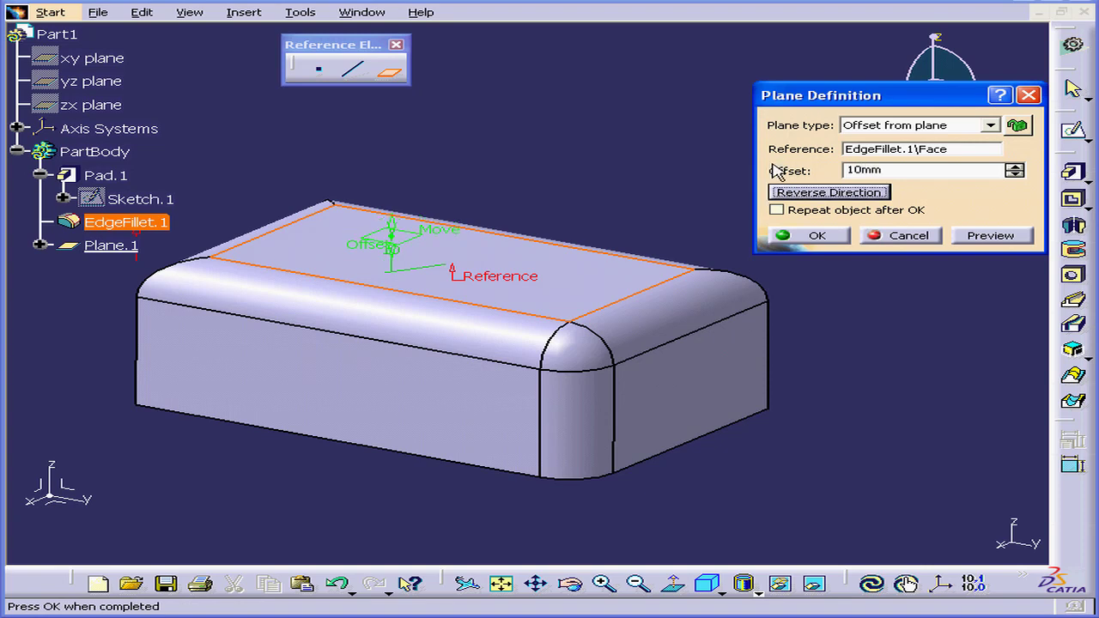
Keep the plane above the face, enable Repeat object after OK, and confirm Plane.1
left_click(799, 197)
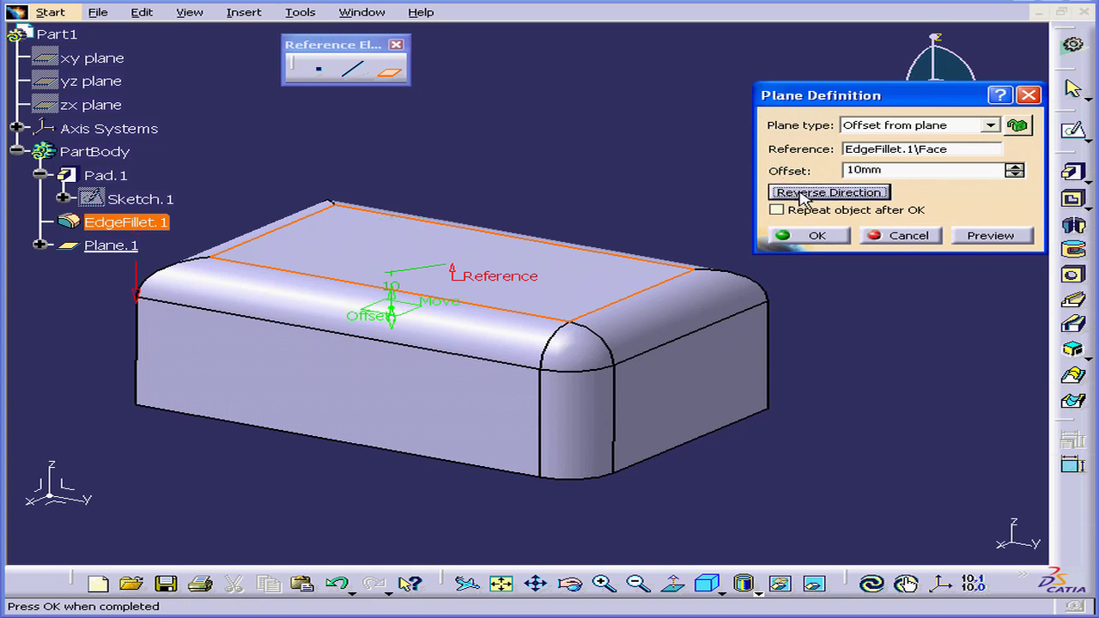
left_click(802, 197)
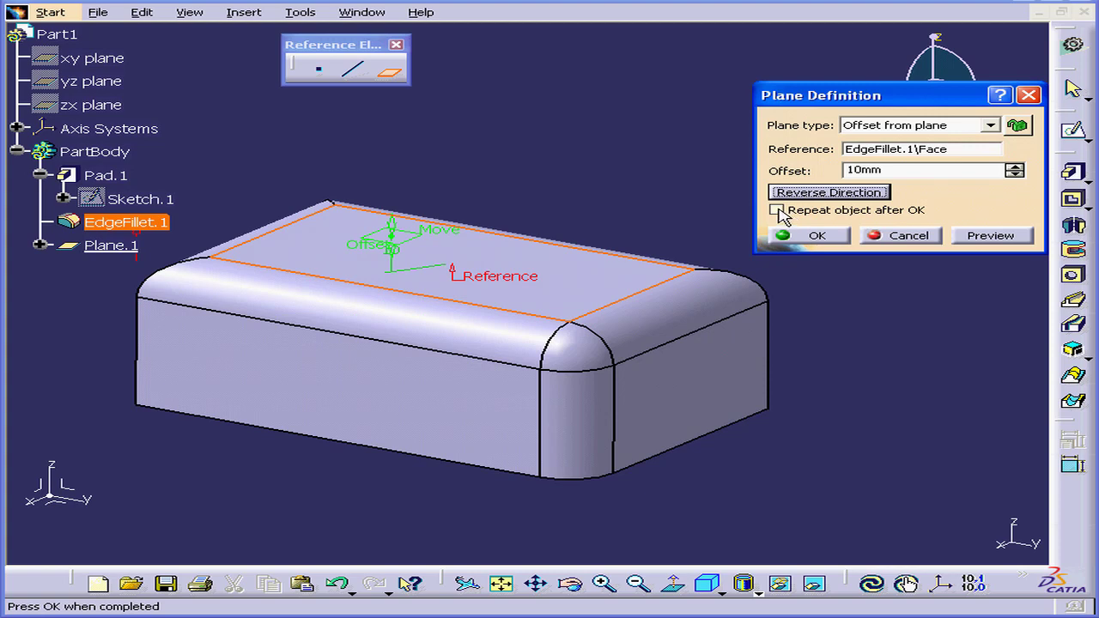
left_click(777, 210)
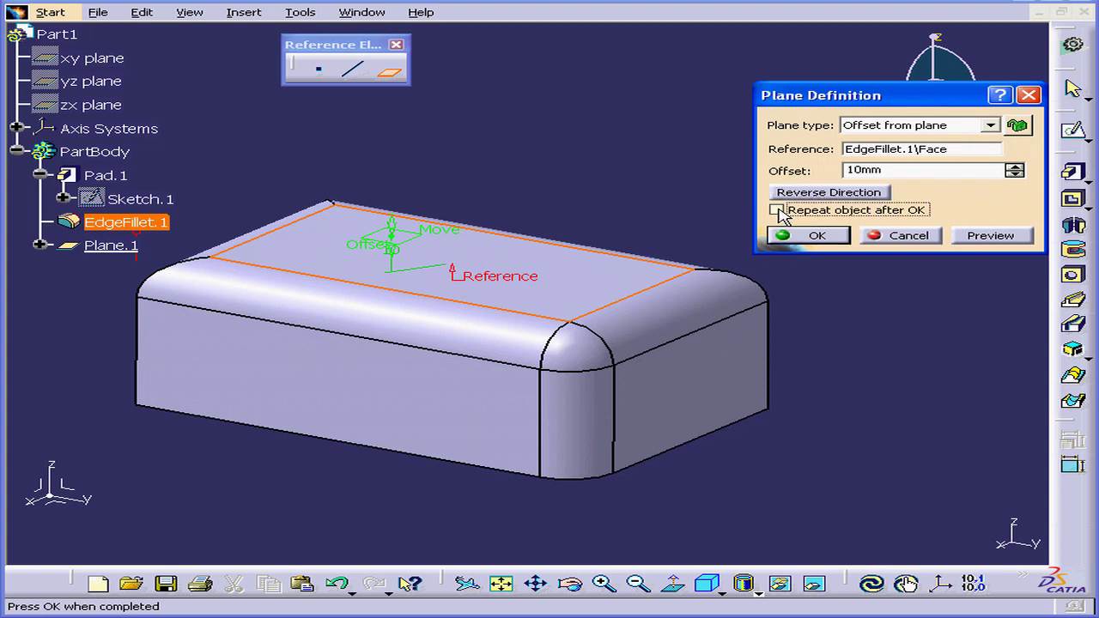
left_click(814, 237)
Repeat Plane.1 as 4 instances with Create in a new Body unchecked
left_click_drag(874, 295, 871, 259)
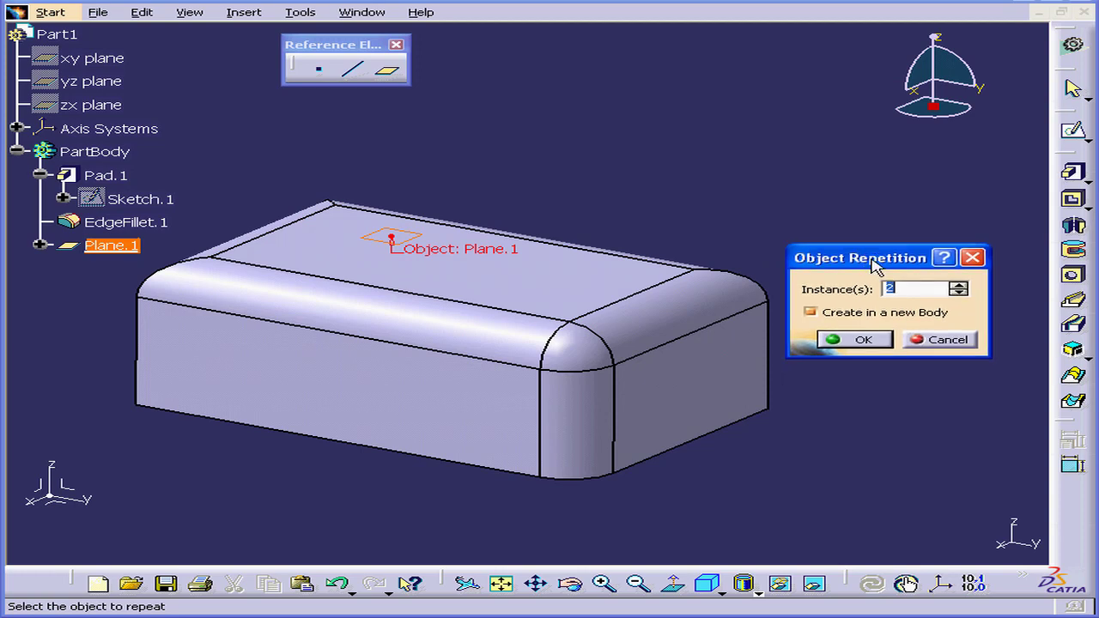
left_click(958, 286)
left_click(812, 313)
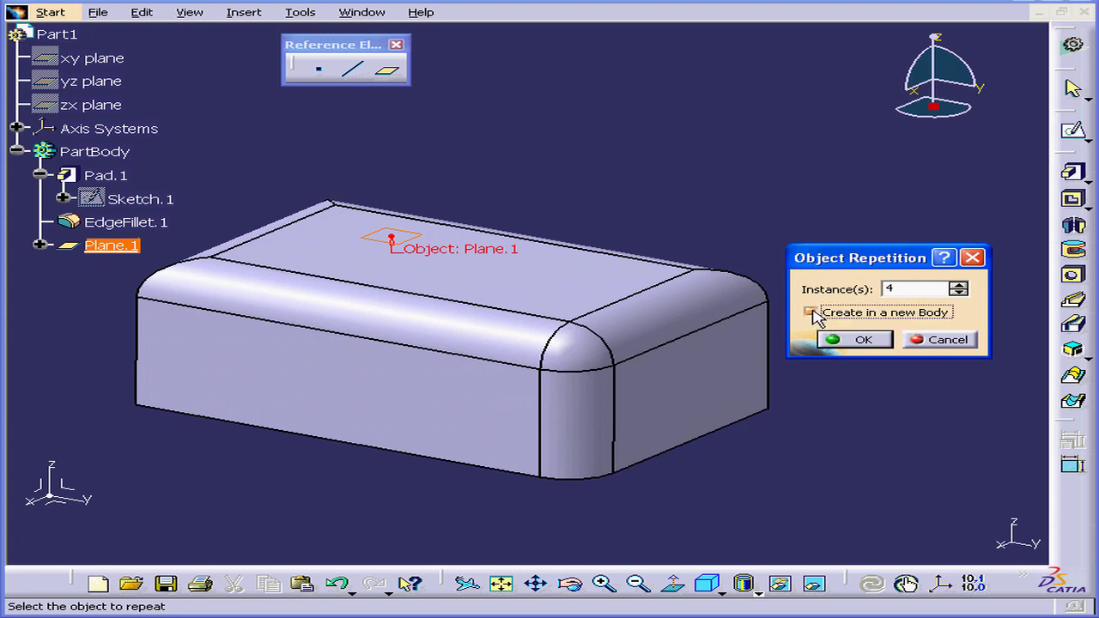
left_click(859, 340)
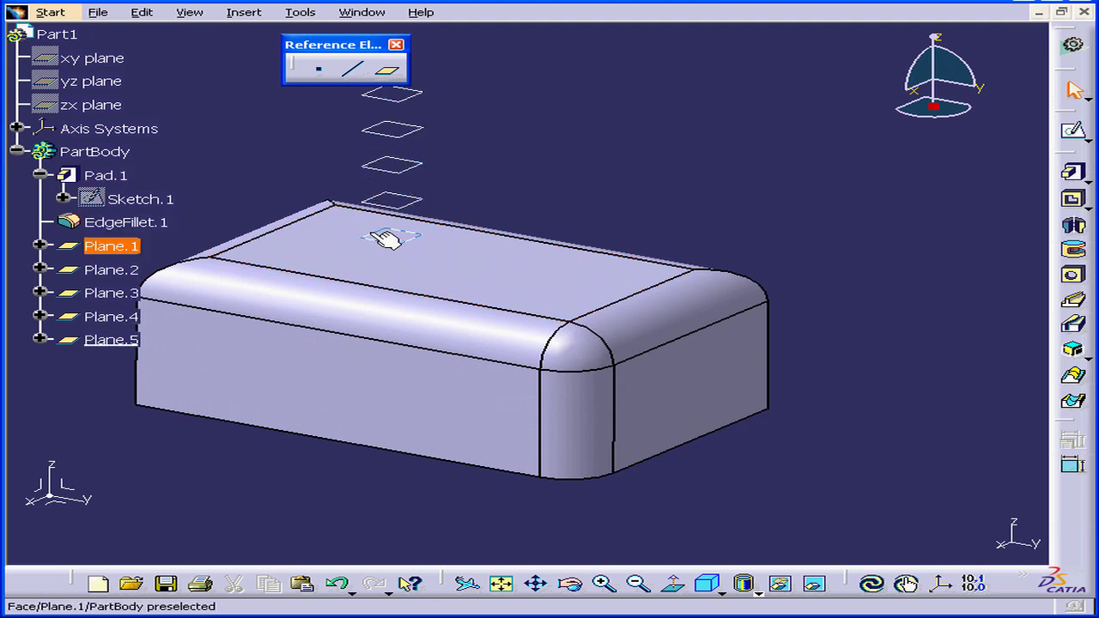
Inspect Plane.2's offset formula, twice Plane.1's offset, leaving it unchanged
left_click(40, 269)
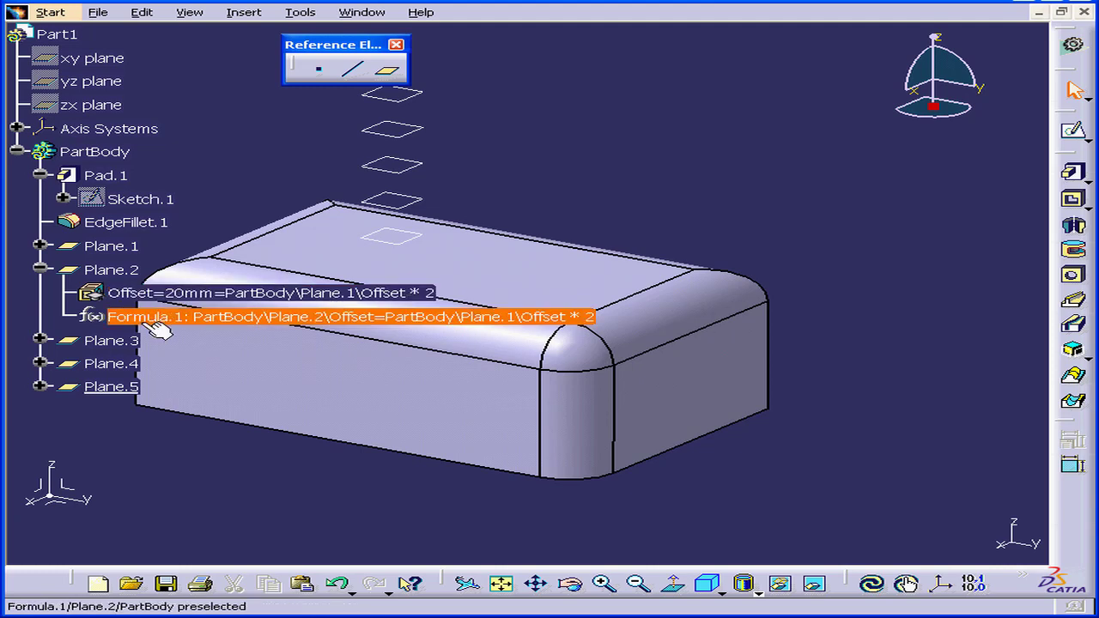
left_click(40, 245)
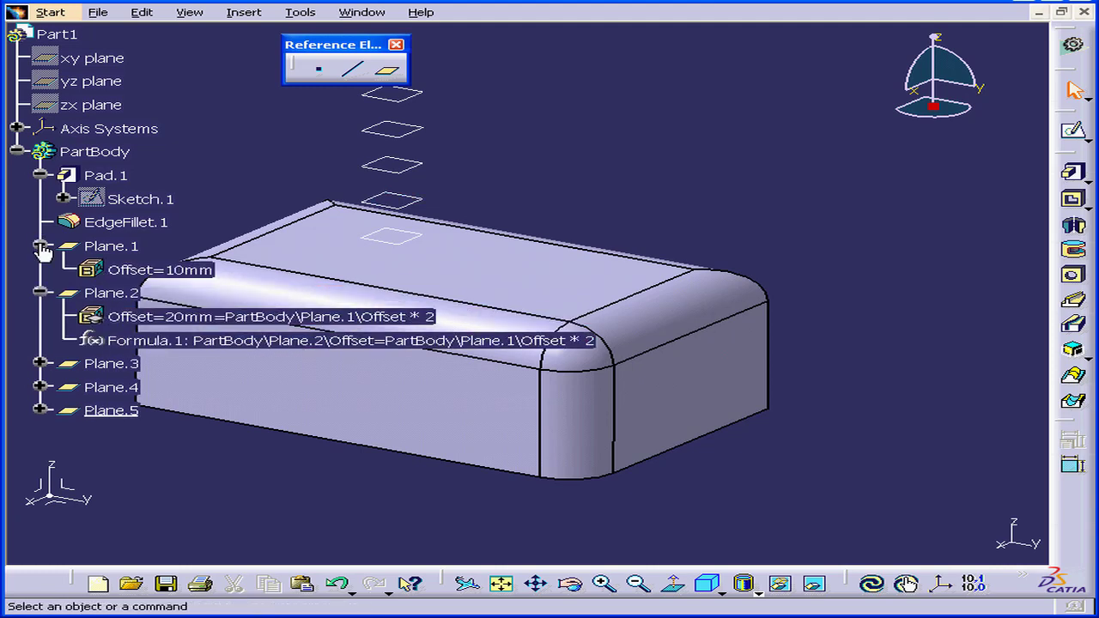
double_click(153, 318)
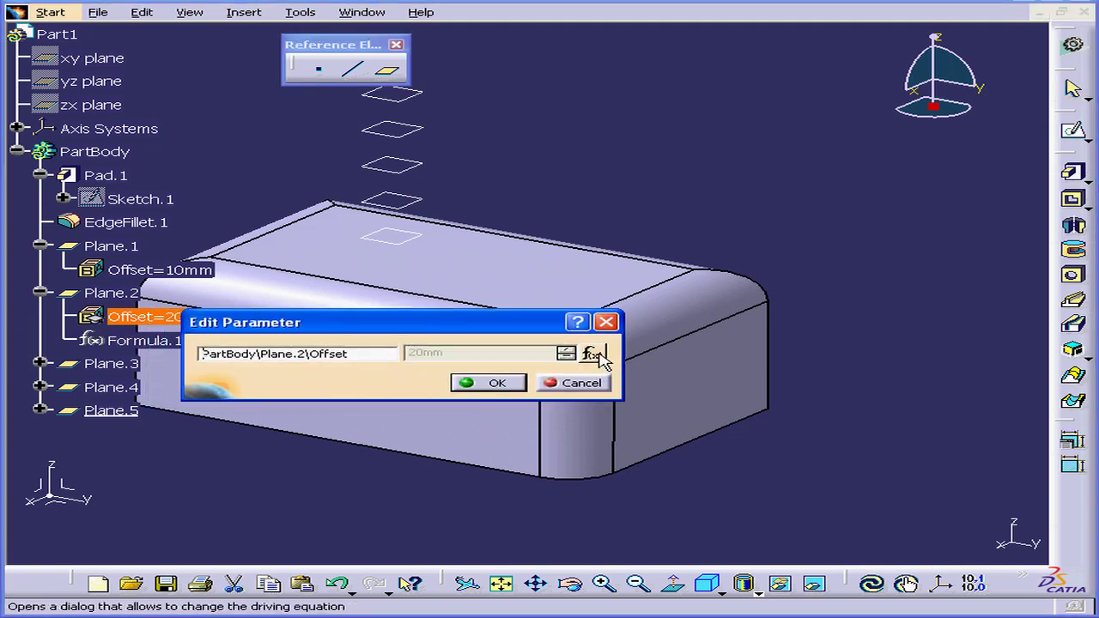
left_click(592, 354)
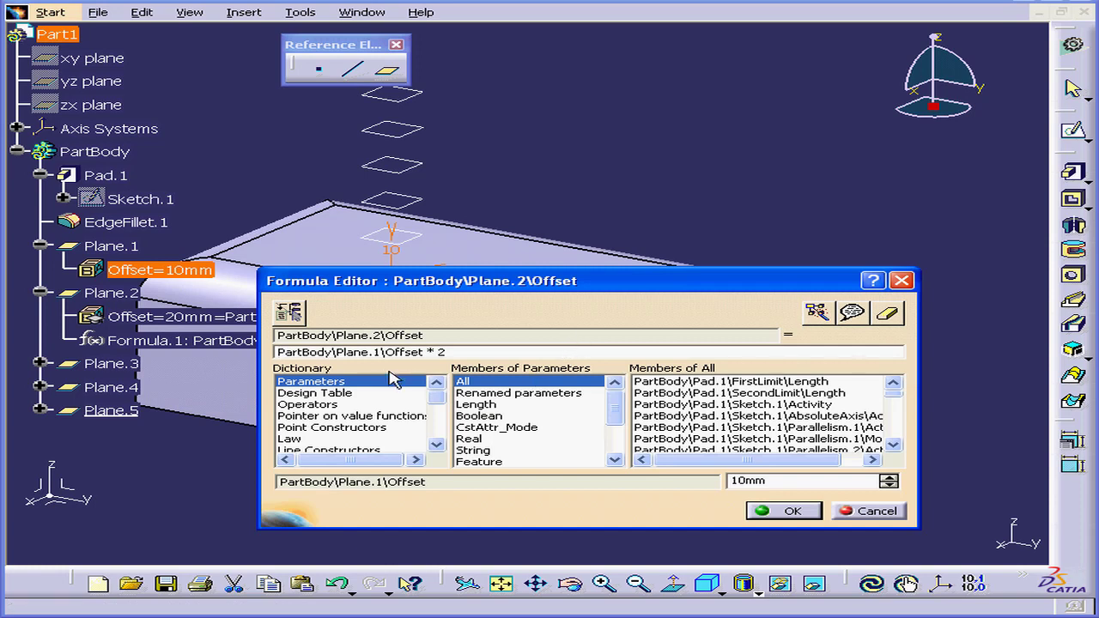
left_click(884, 516)
left_click(562, 386)
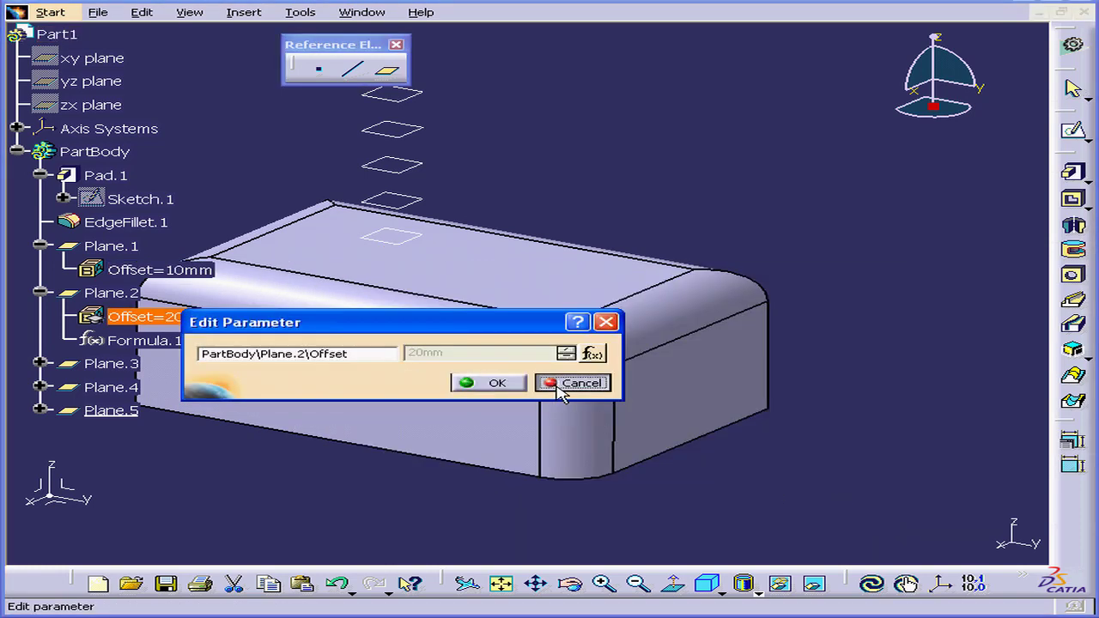
Collapse Pad.1, Plane.1 and Plane.2 in the specification tree
left_click(42, 176)
left_click(41, 176)
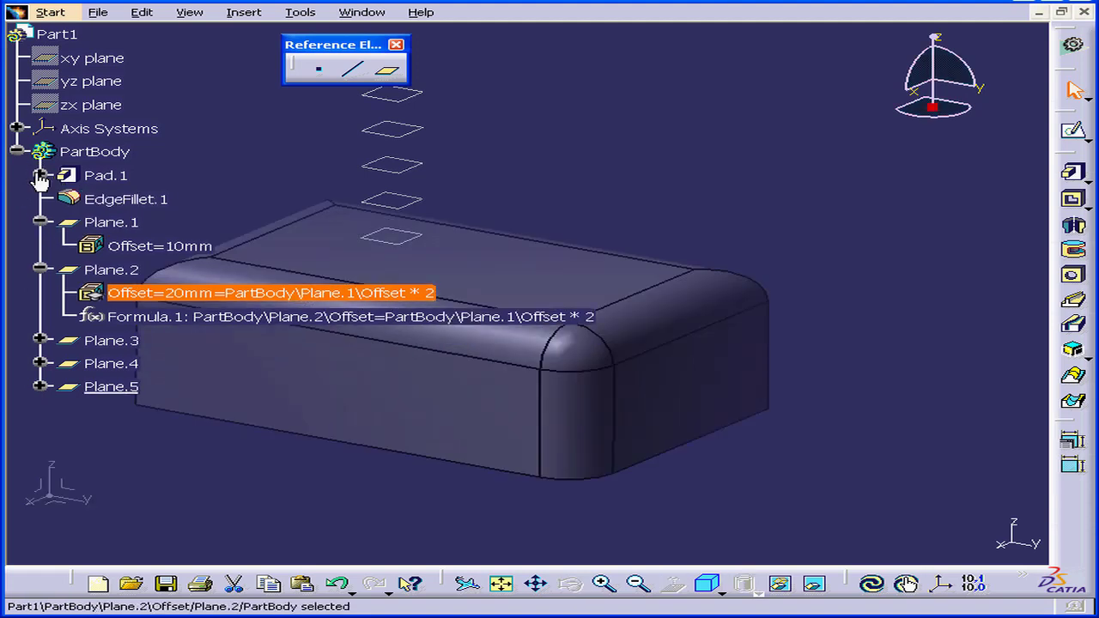
left_click(41, 225)
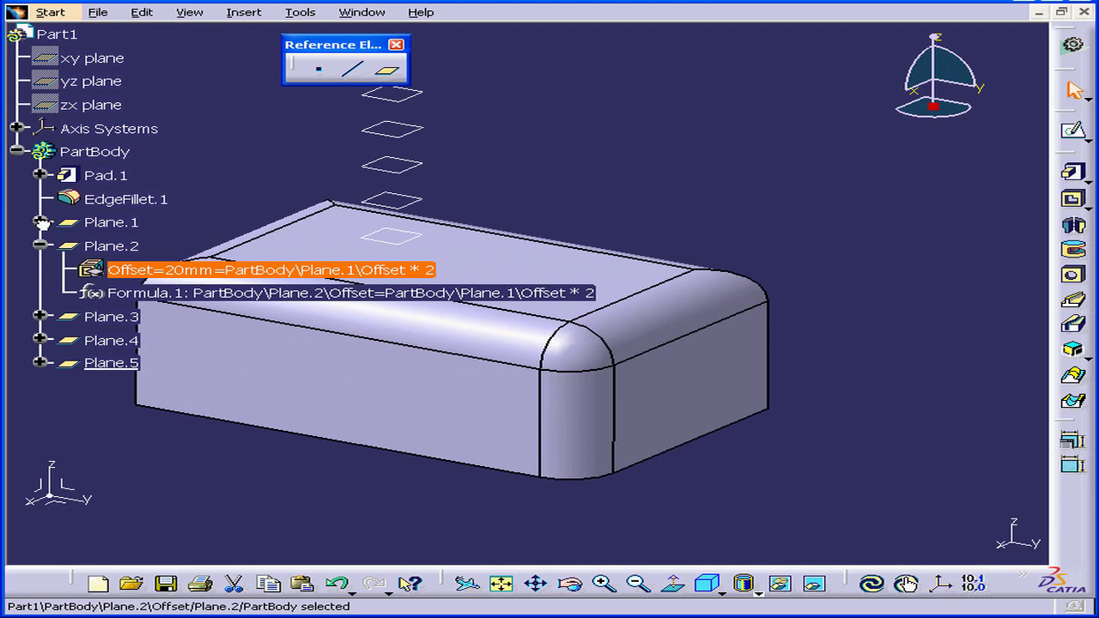
left_click(40, 249)
left_click(122, 261)
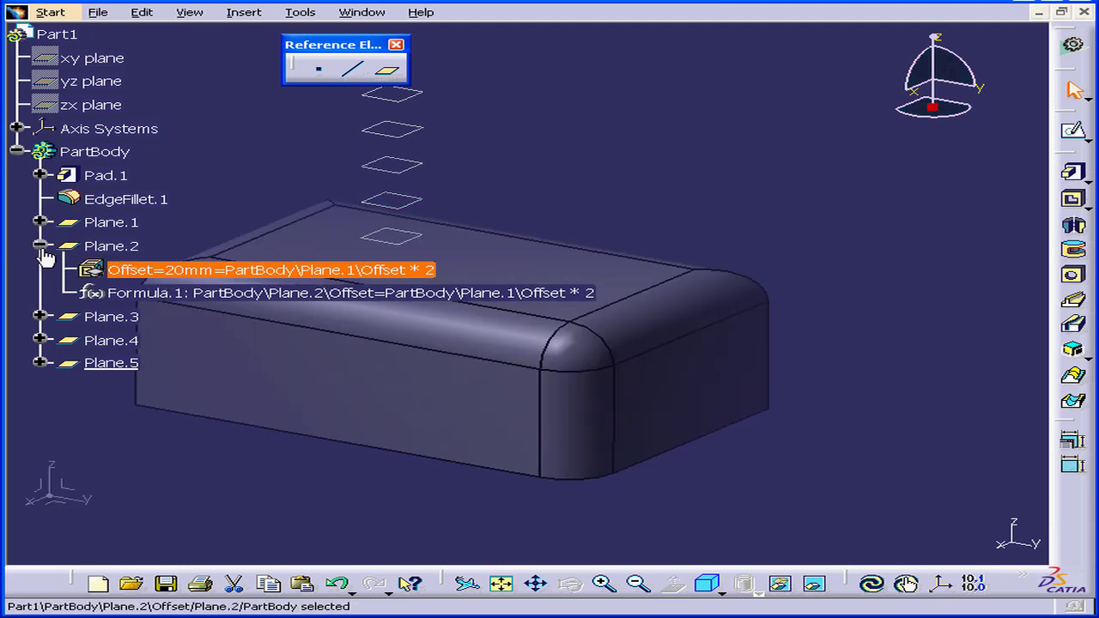
left_click(40, 246)
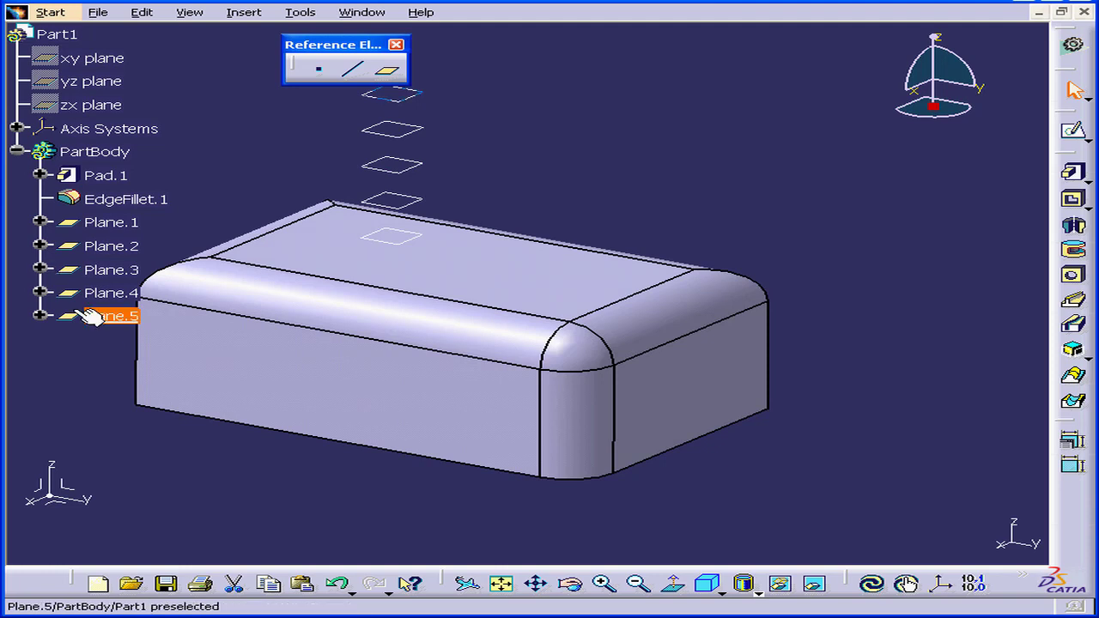
Begin a locked Offset from plane definition, then cancel it
left_click(388, 70)
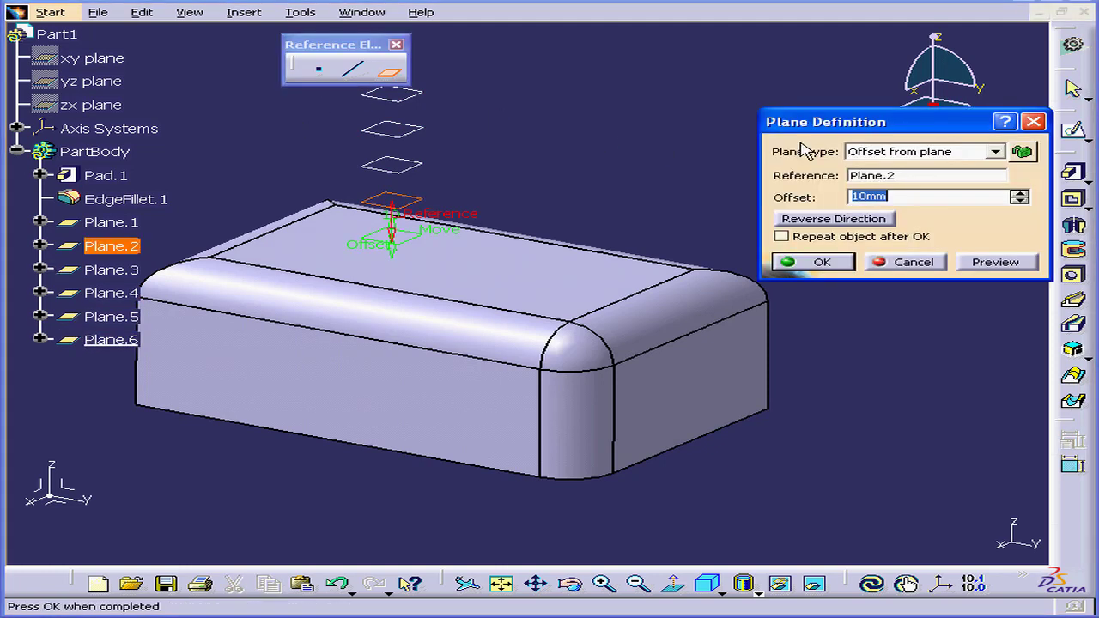
left_click_drag(865, 136, 825, 120)
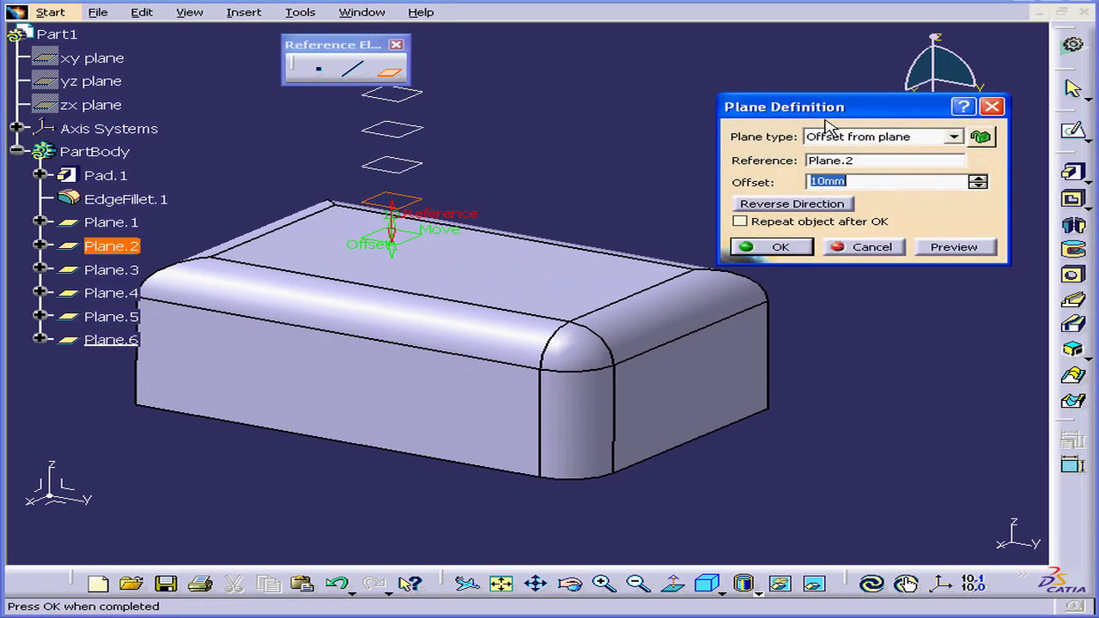
left_click(986, 138)
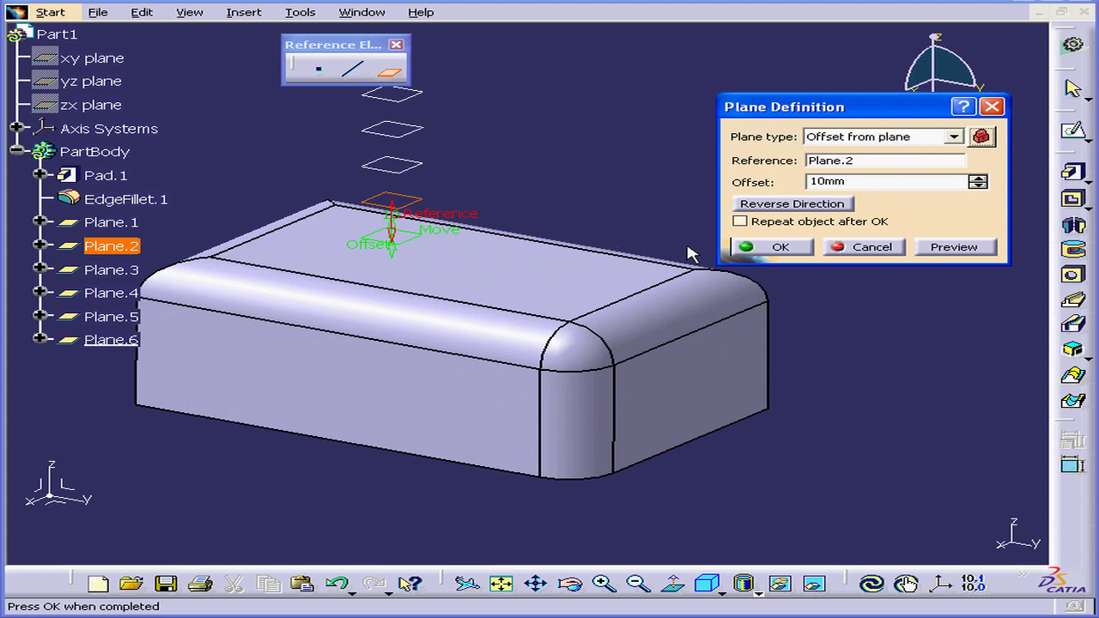
left_click(821, 160)
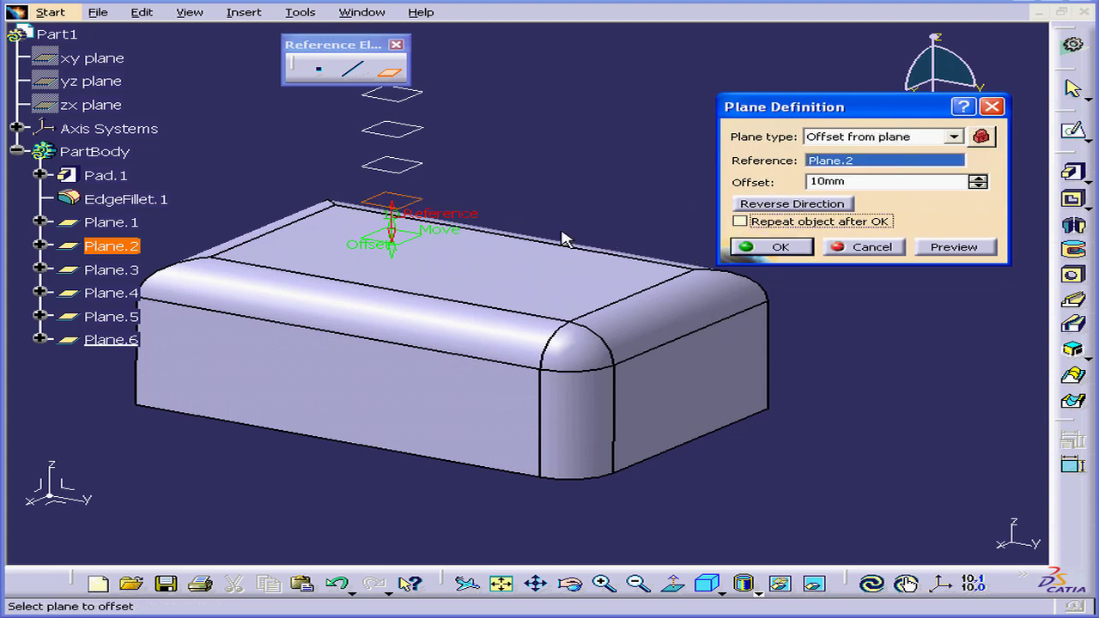
left_click(878, 255)
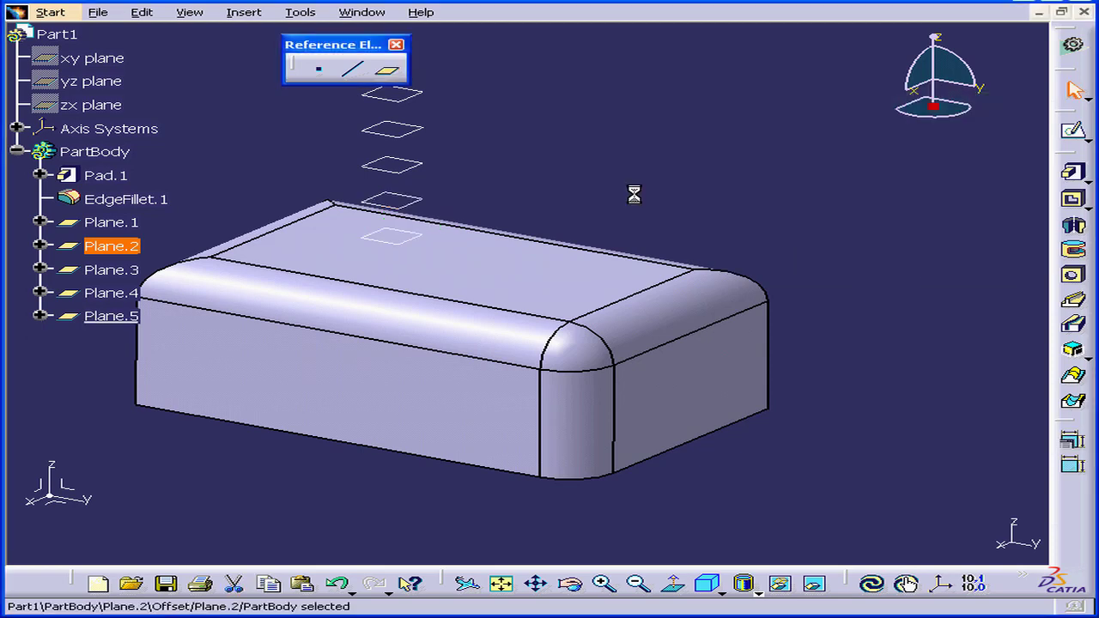
Start a new plane tangent to the top fillet surface of EdgeFillet.1
left_click(387, 69)
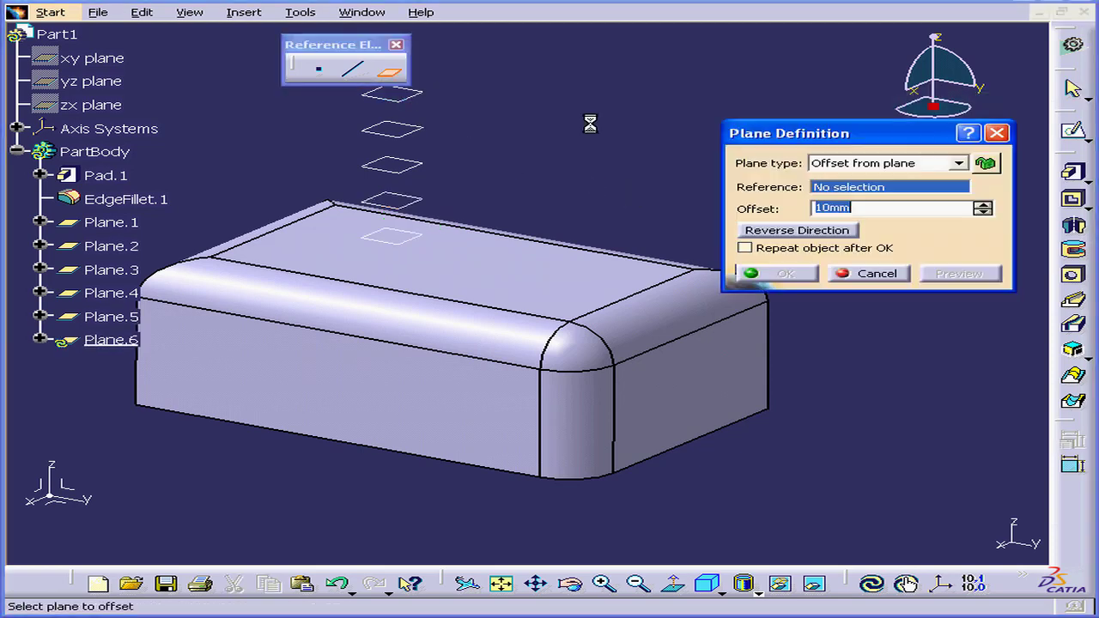
left_click_drag(836, 138, 795, 113)
left_click(947, 141)
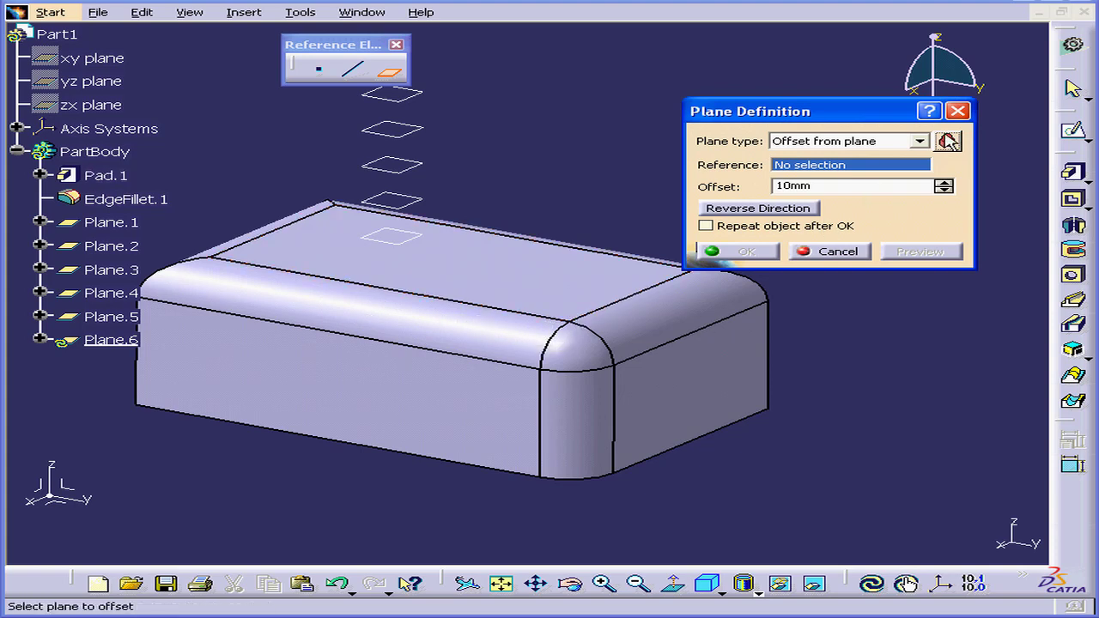
left_click(948, 141)
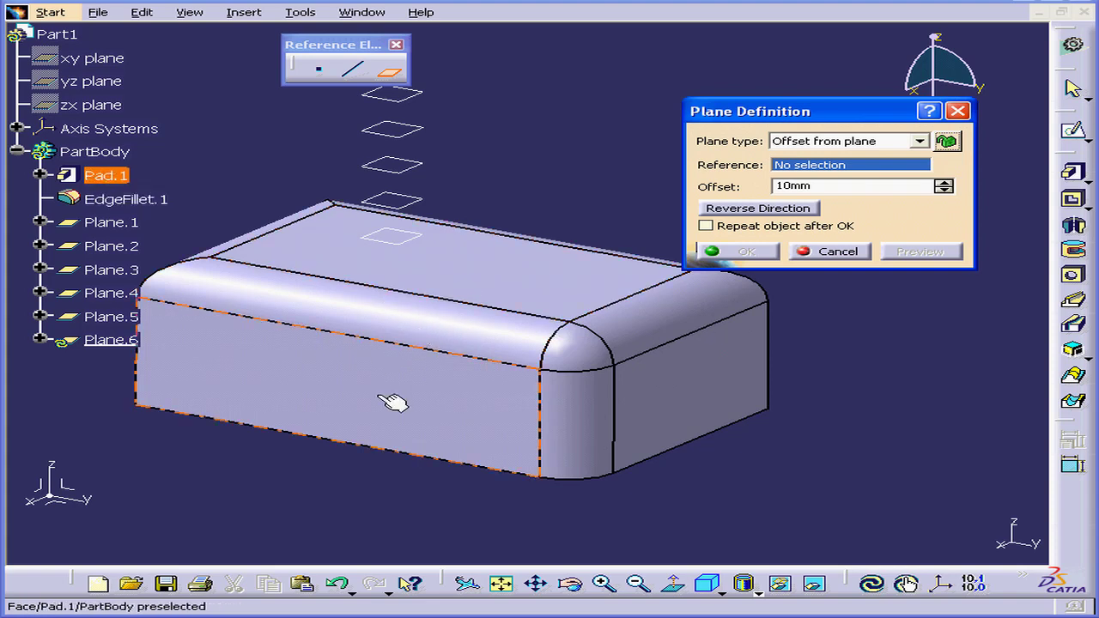
left_click(433, 316)
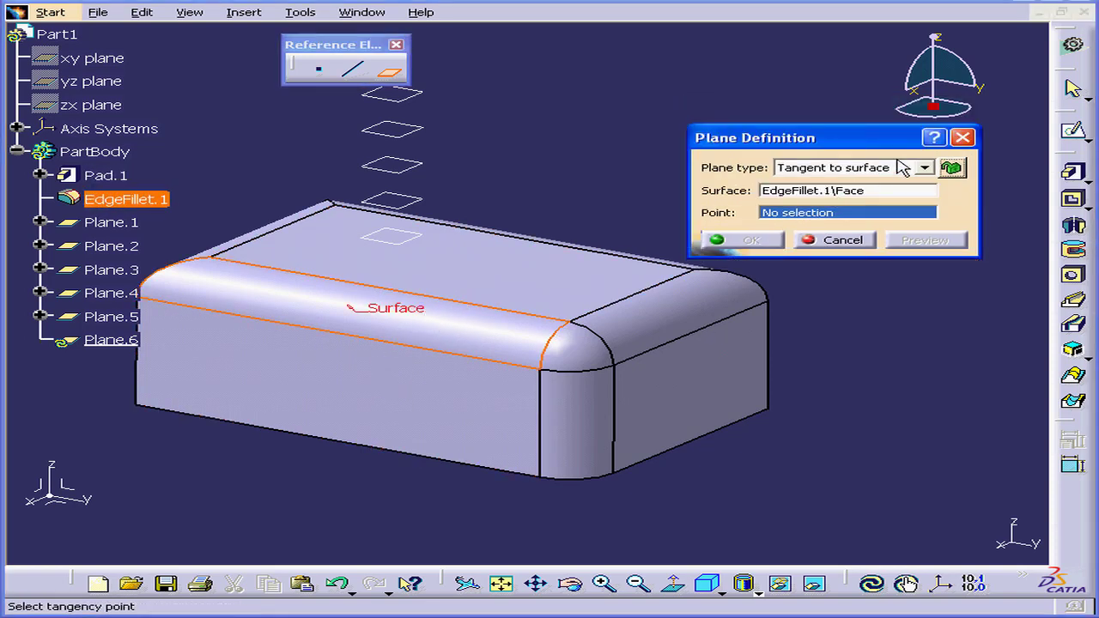
left_click(927, 167)
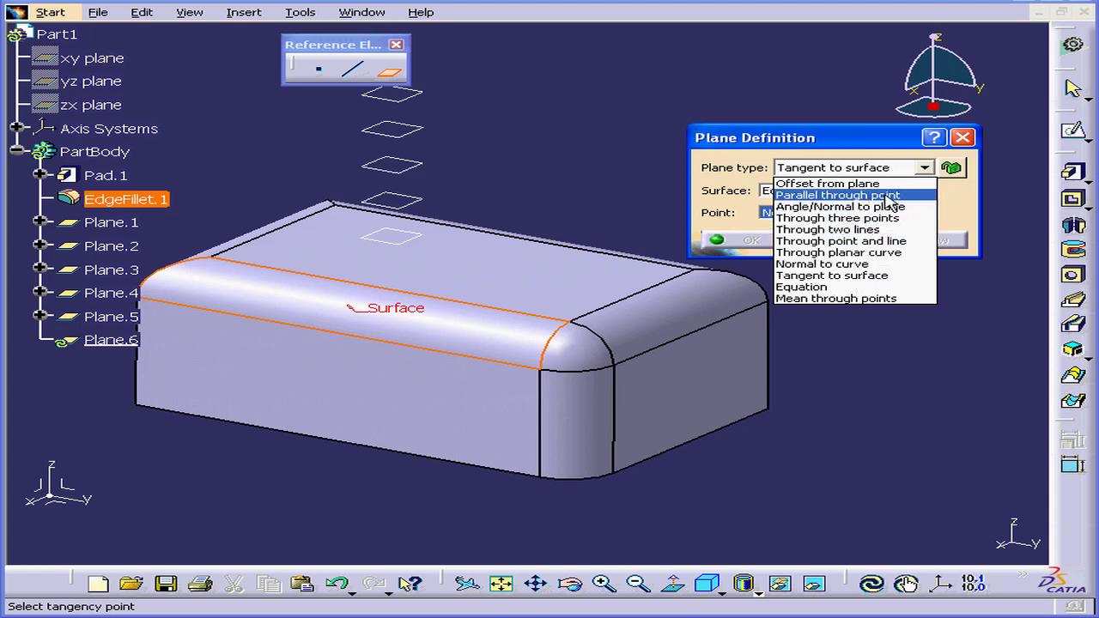
Create Plane.6 parallel to the right end face through the top corner vertex
left_click(902, 196)
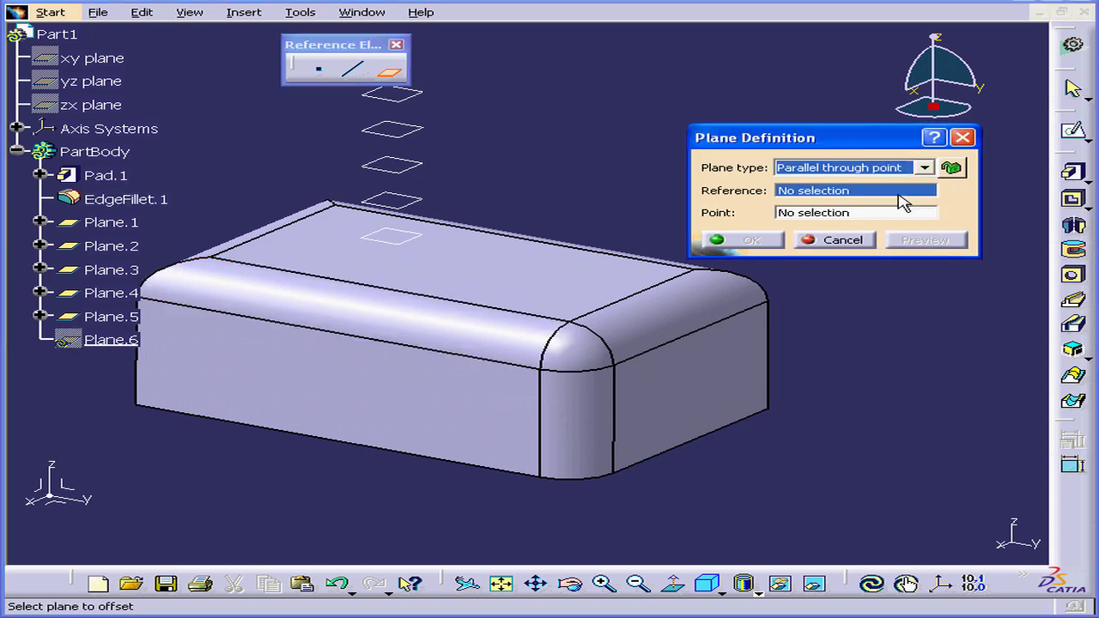
left_click(711, 354)
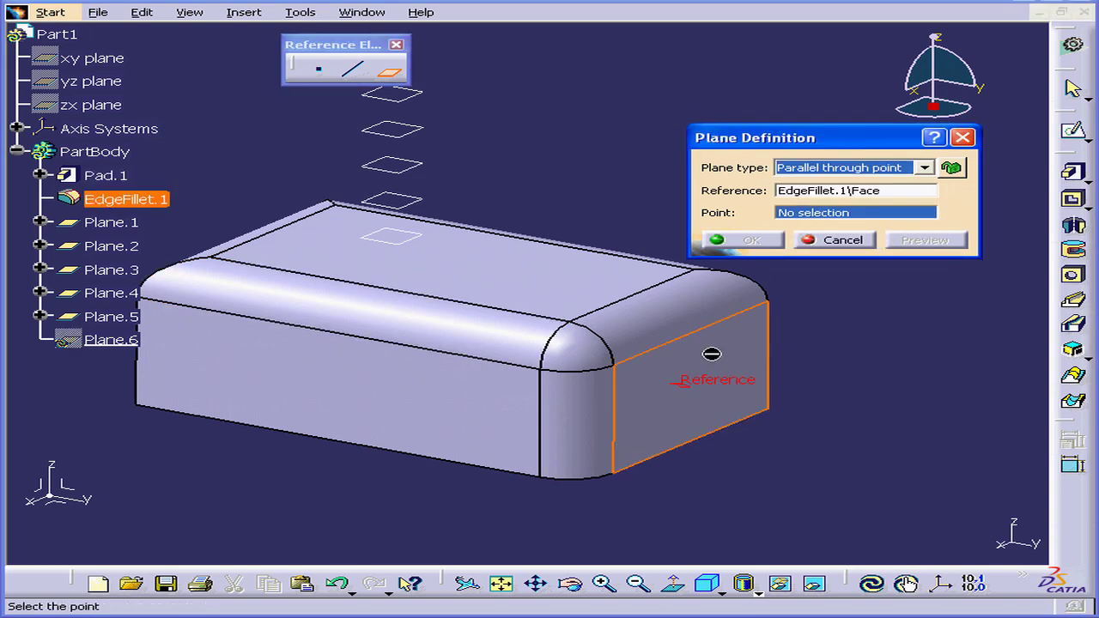
left_click(570, 319)
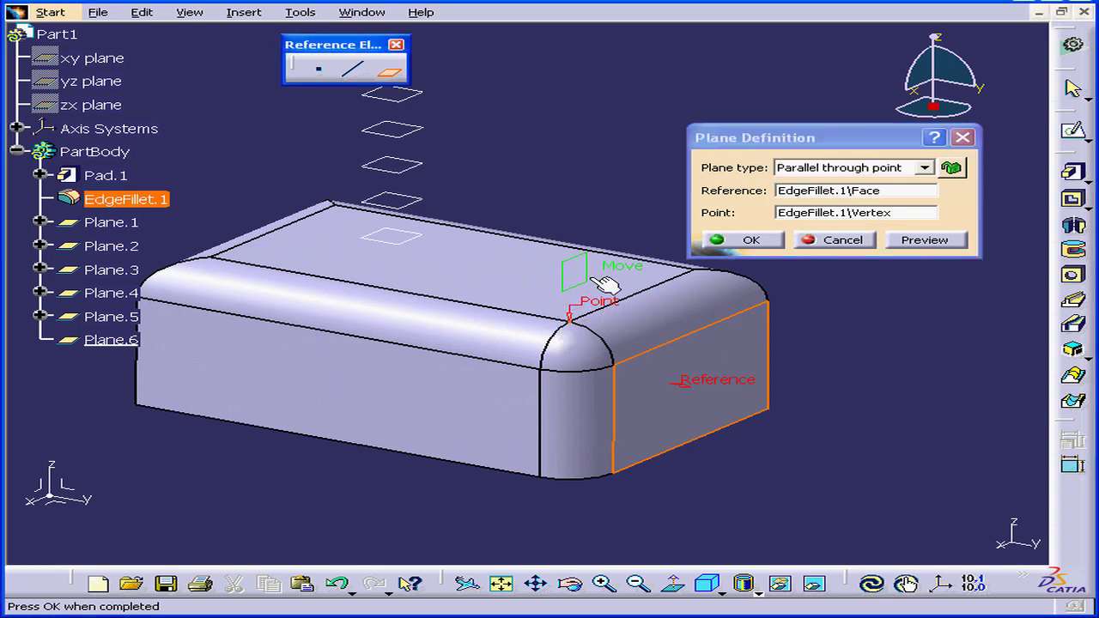
left_click(752, 242)
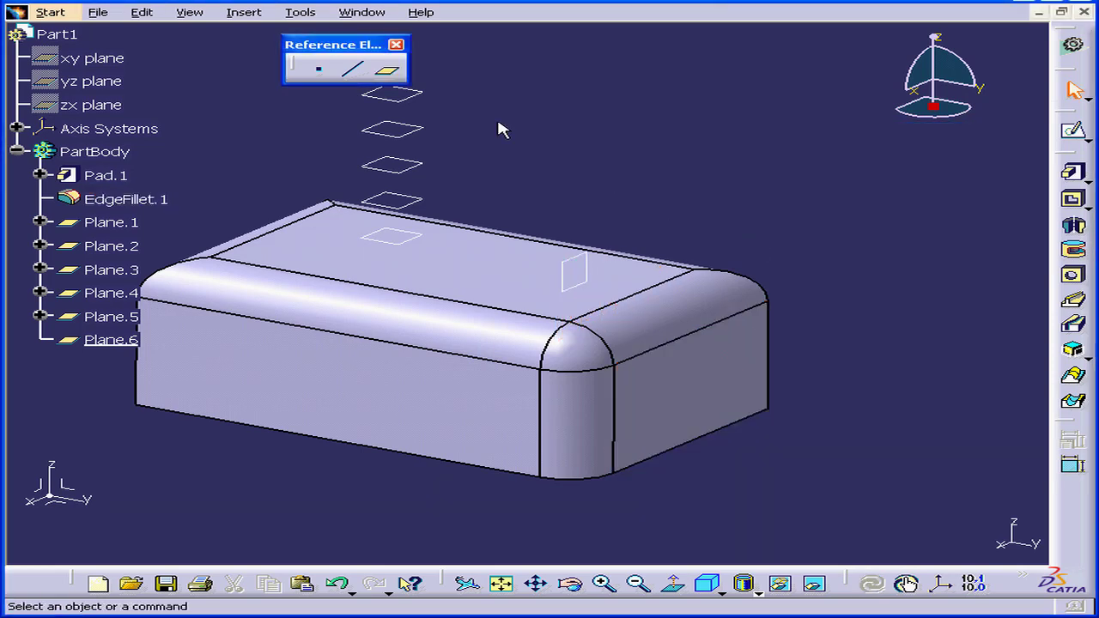
left_click(387, 69)
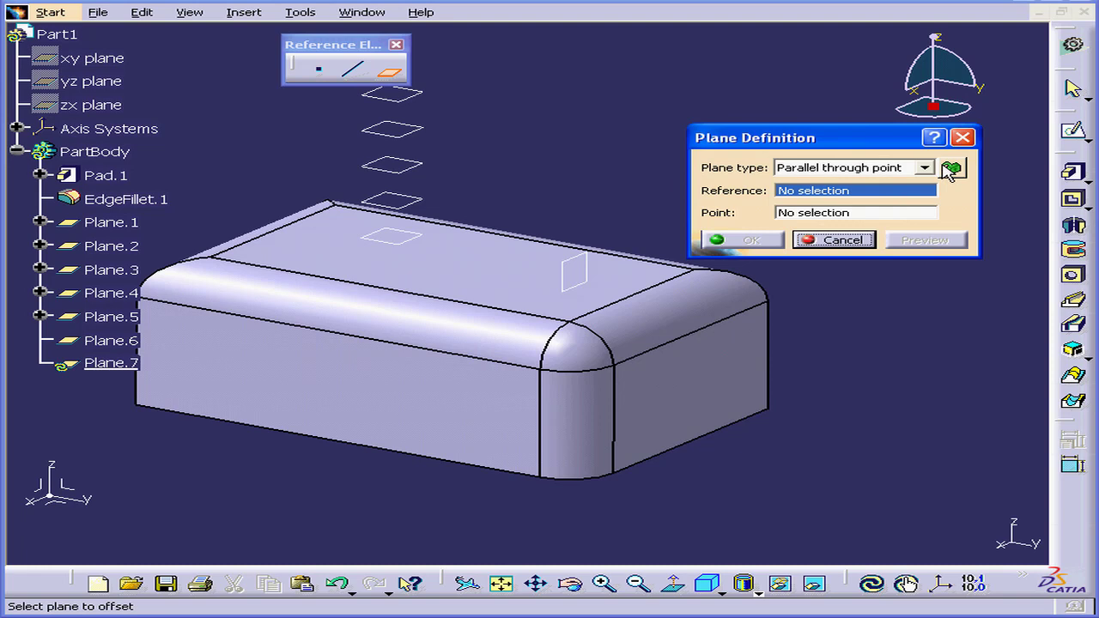
Create Plane.7 tilted 85 degrees from the top face about the top fillet edge
left_click(925, 167)
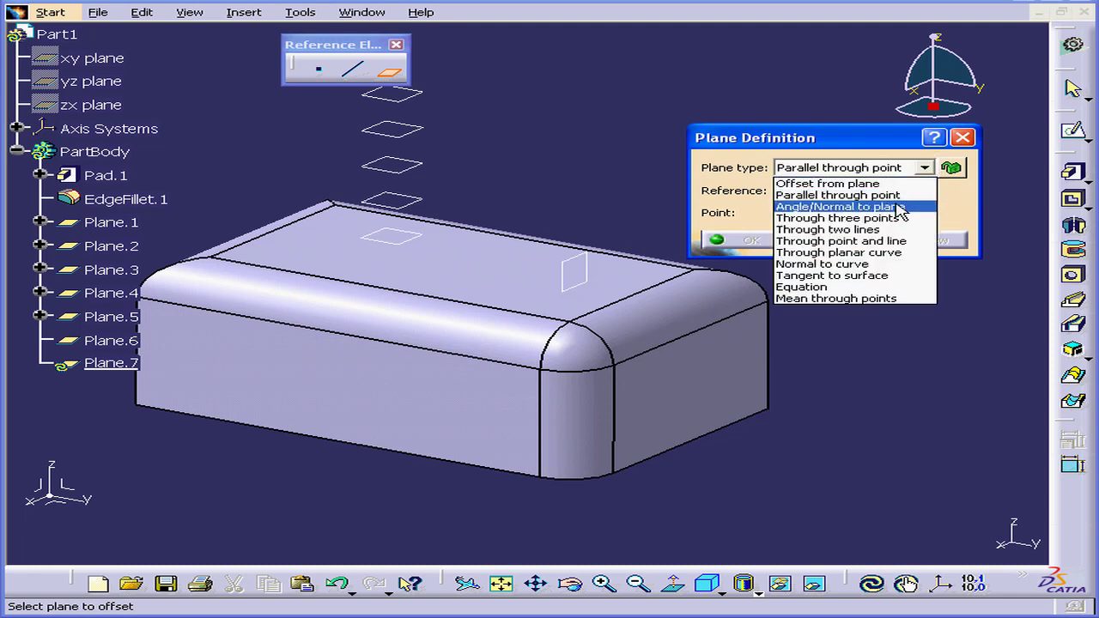
left_click(906, 214)
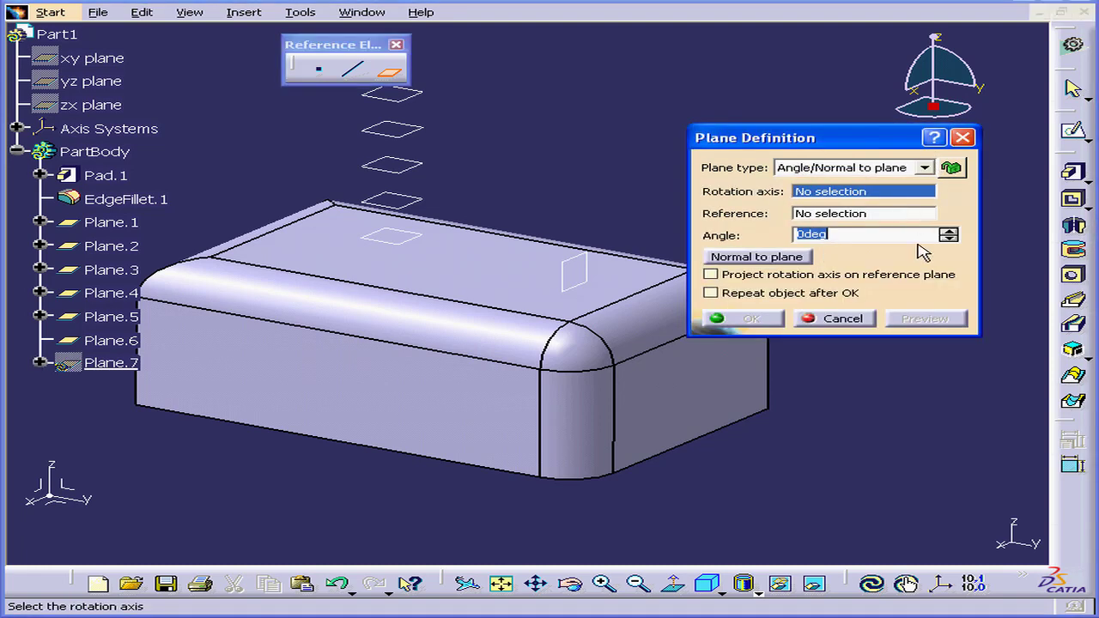
left_click(469, 302)
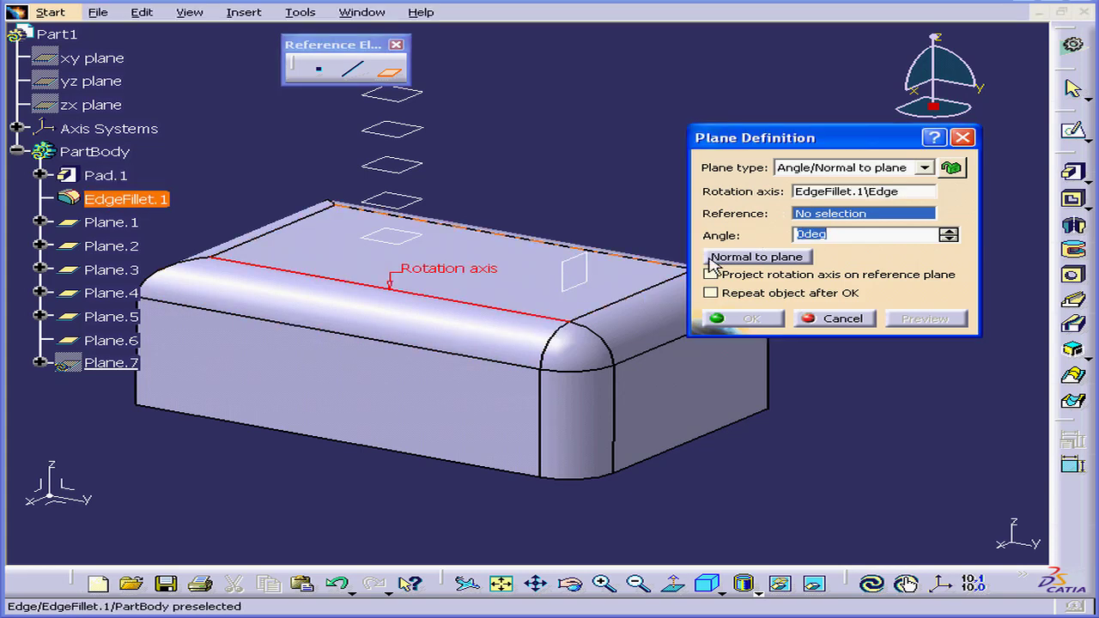
left_click(511, 292)
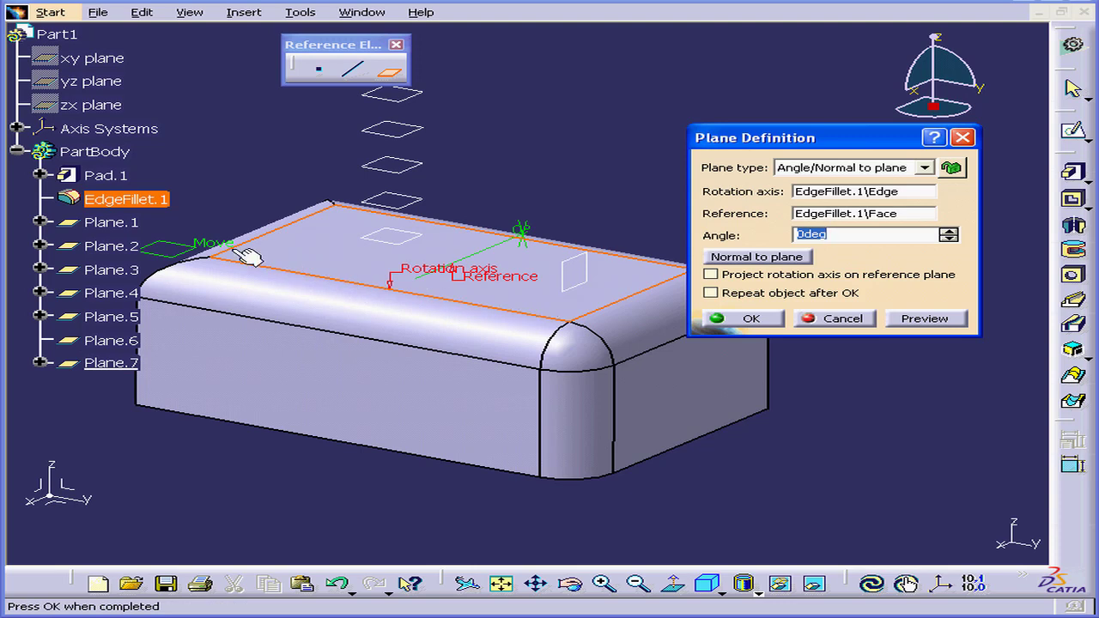
left_click_drag(206, 244, 313, 260)
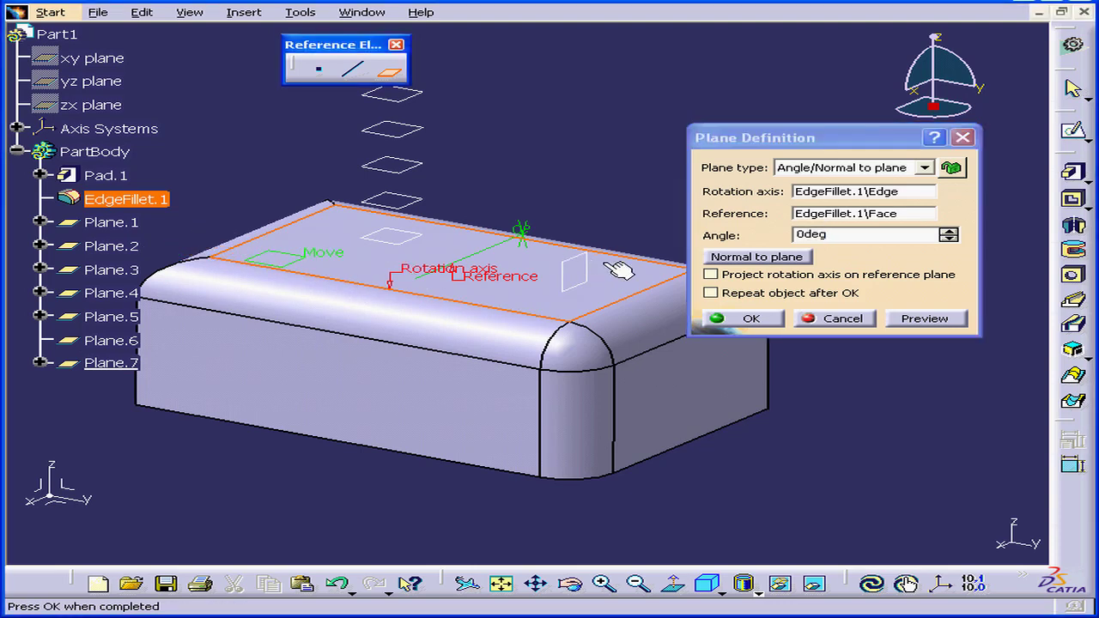
left_click(766, 259)
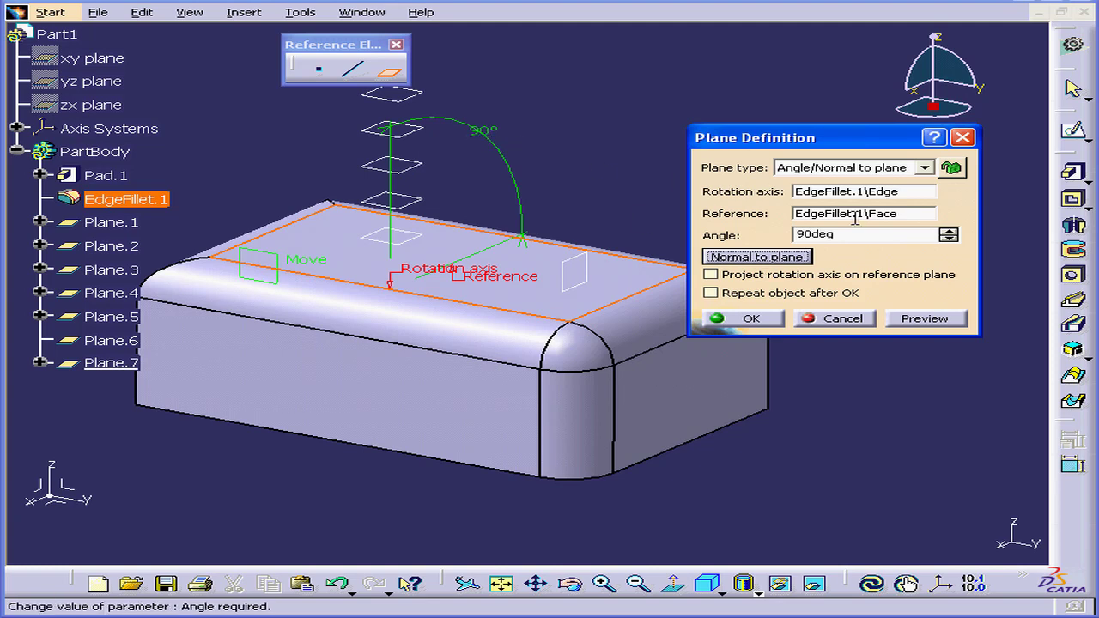
left_click_drag(948, 230, 952, 247)
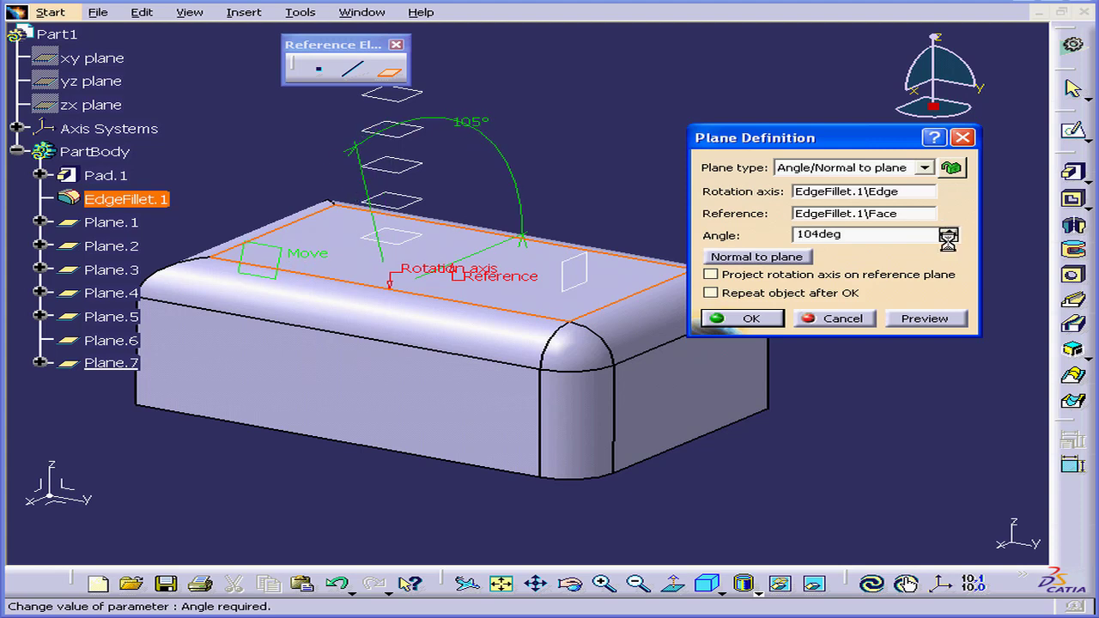
left_click_drag(947, 240, 951, 247)
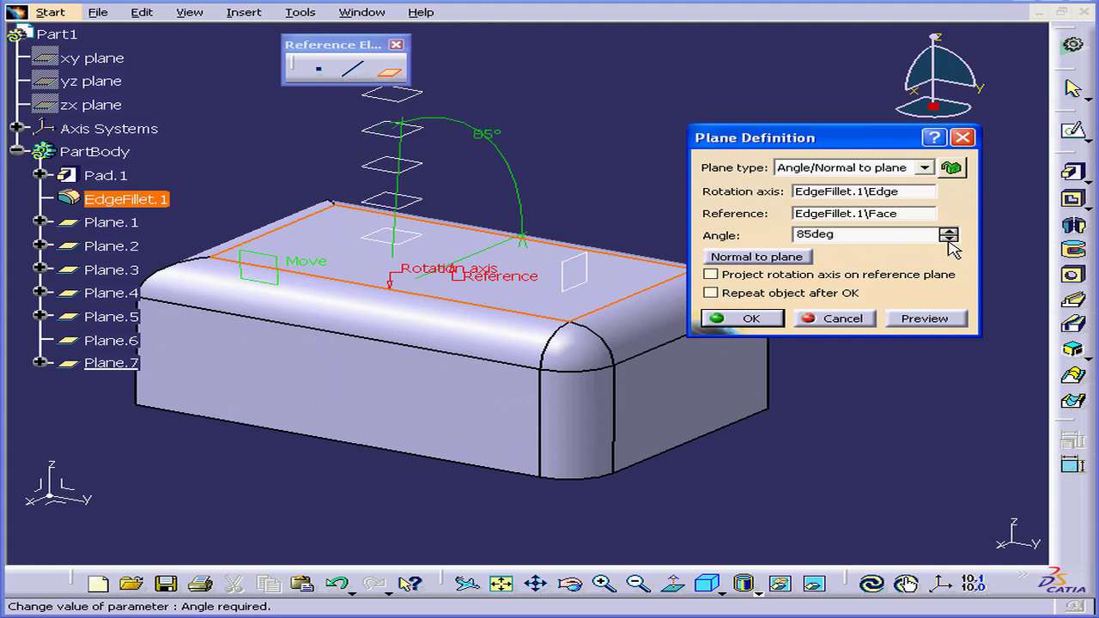
left_click(747, 320)
Create Plane.8 through three vertices at the front-right fillet corner
left_click(391, 72)
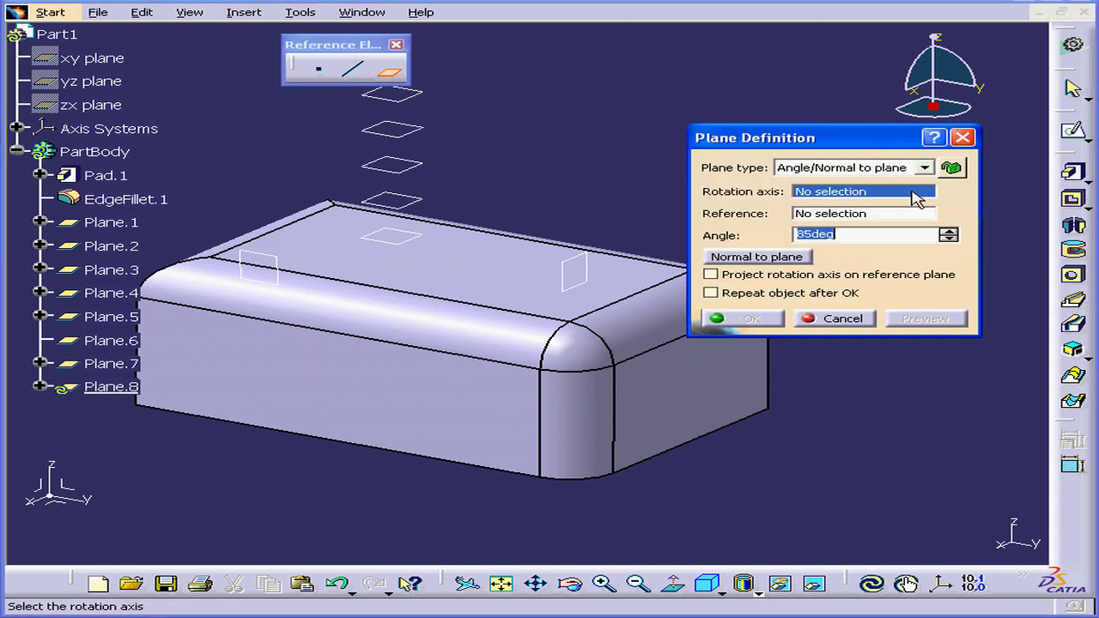
left_click(925, 167)
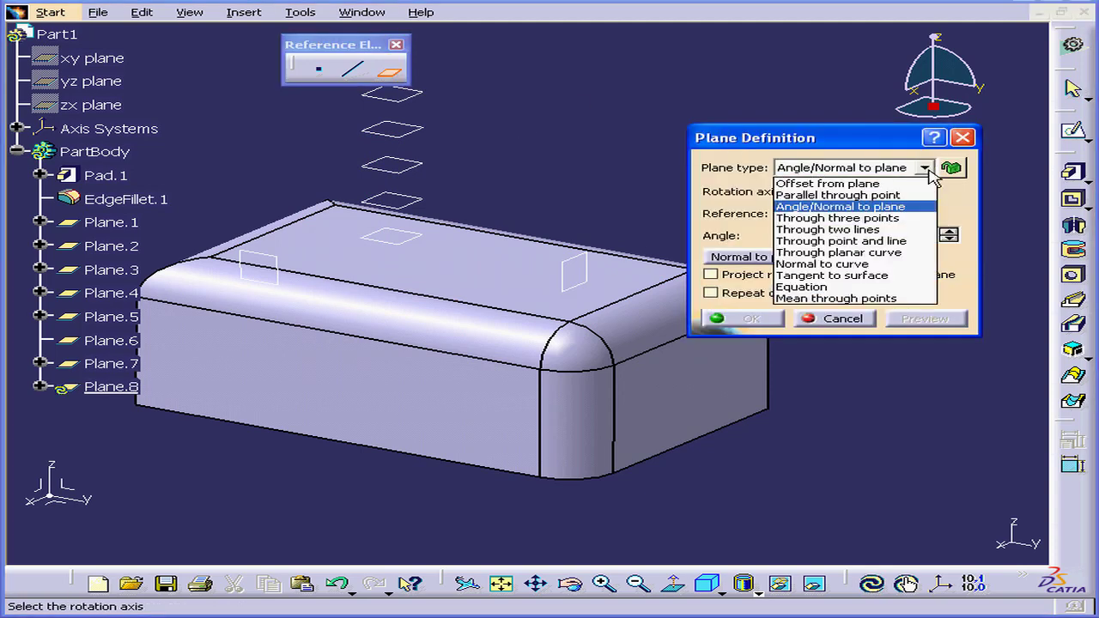
left_click(899, 218)
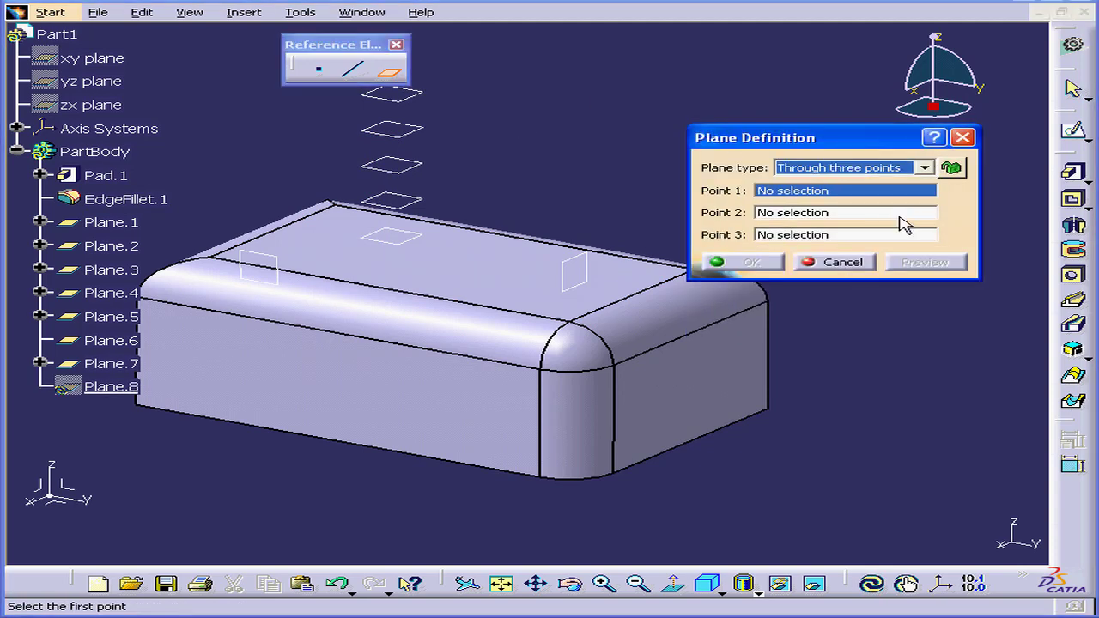
left_click(560, 369)
left_click(570, 321)
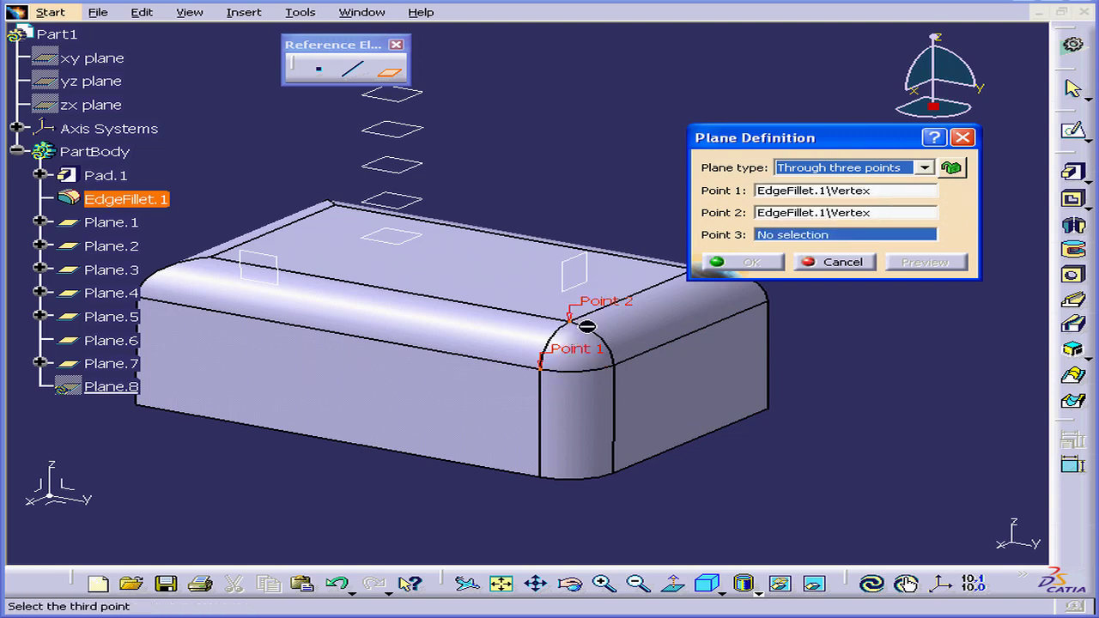
left_click(616, 364)
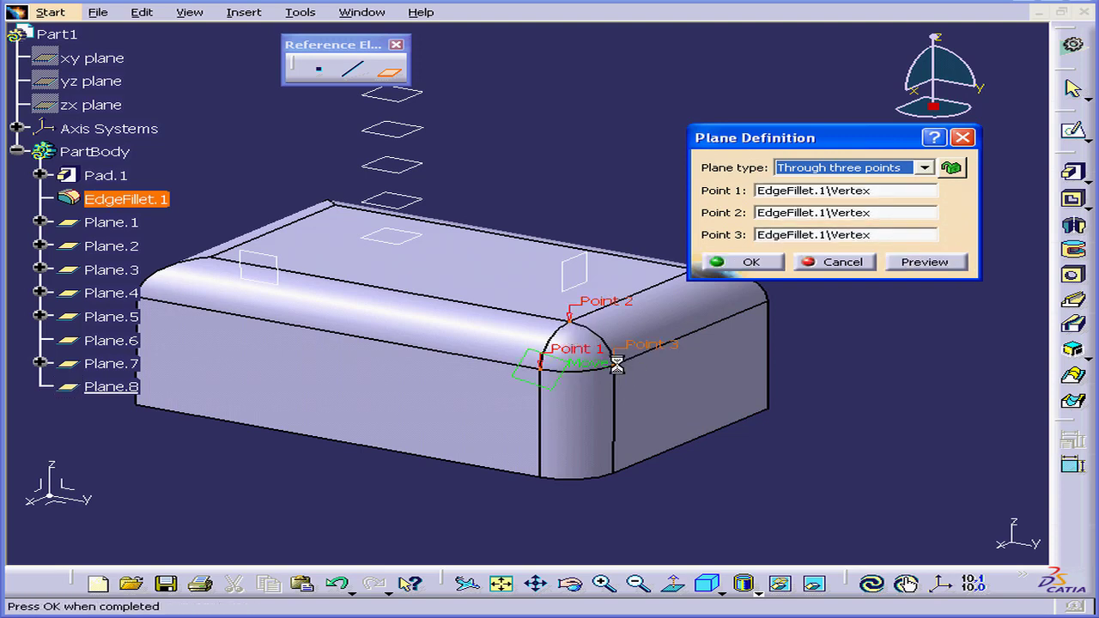
left_click(749, 262)
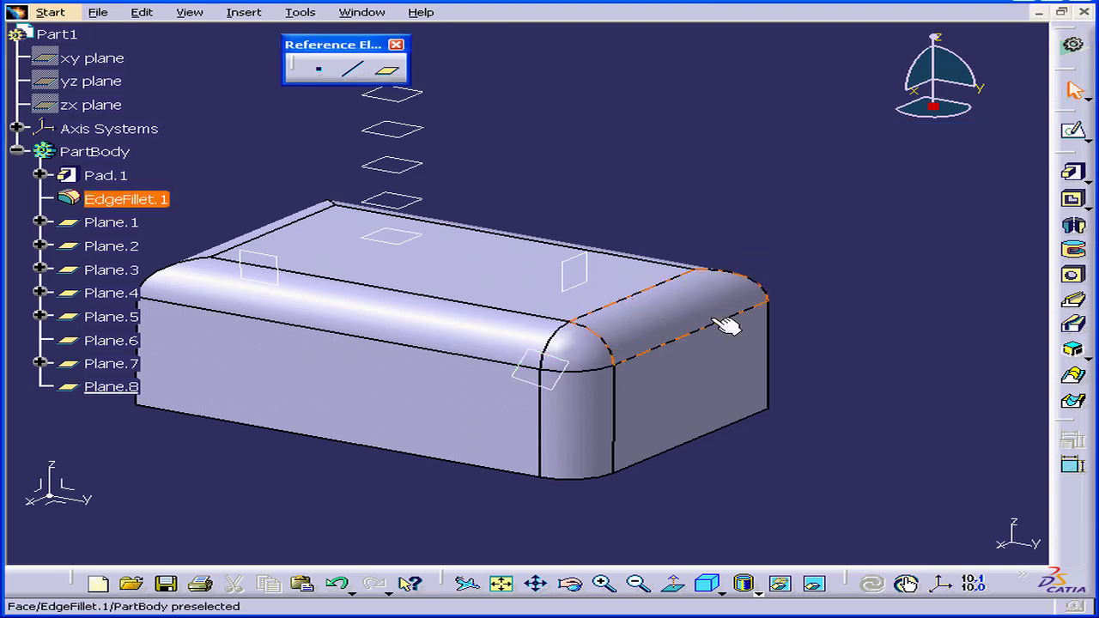
Define a Through two lines plane using the fillet's top and lower edges
left_click(391, 74)
left_click(923, 169)
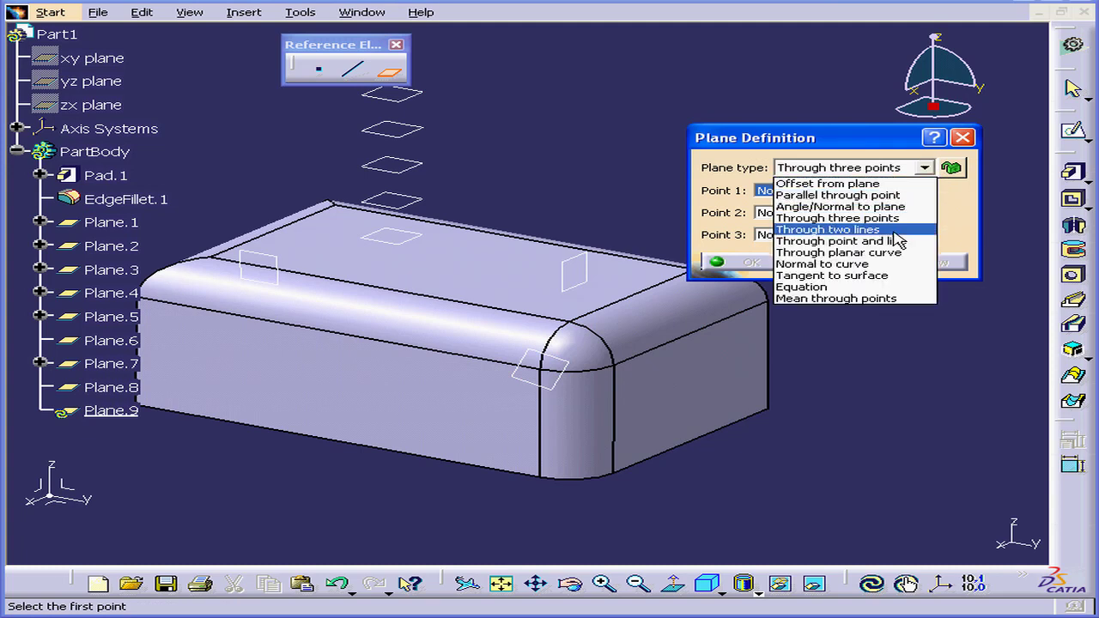
left_click(896, 230)
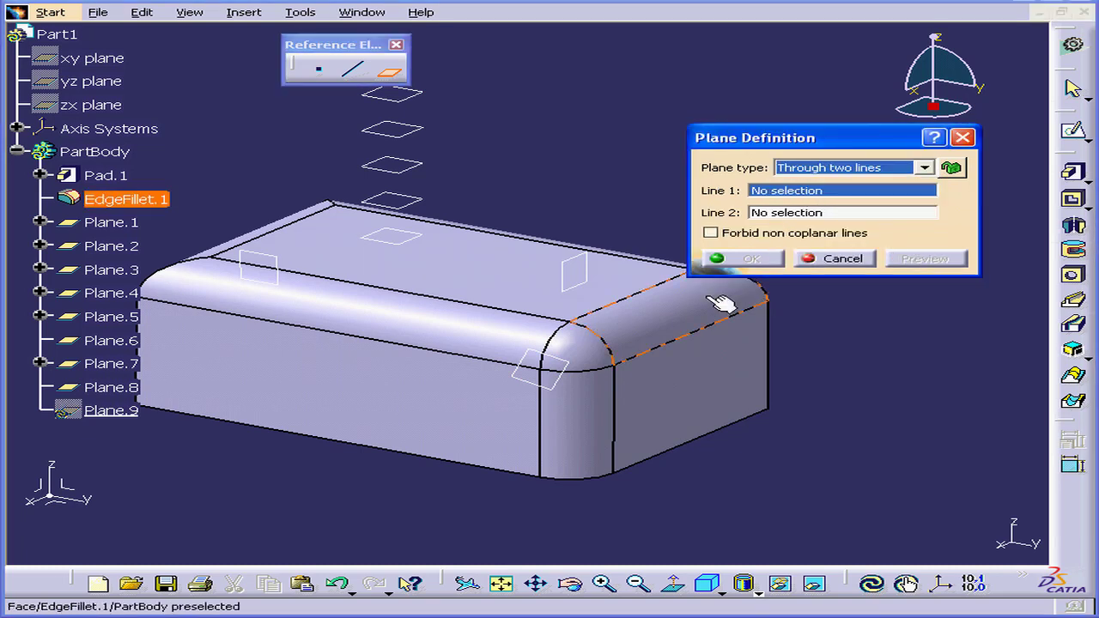
left_click(654, 284)
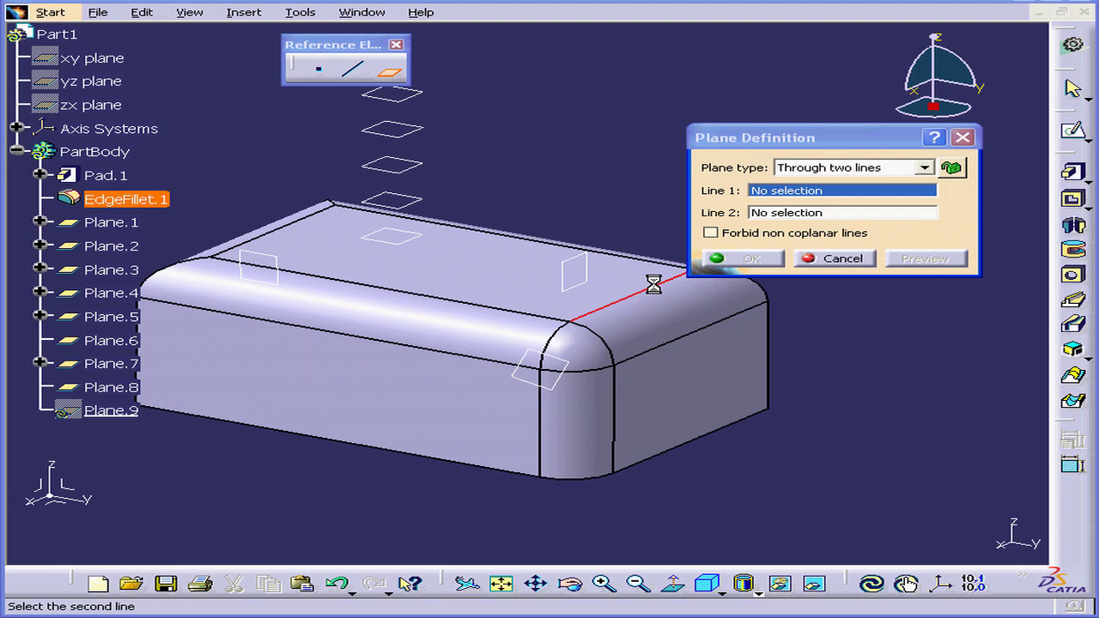
left_click(717, 331)
left_click_drag(673, 297, 789, 311)
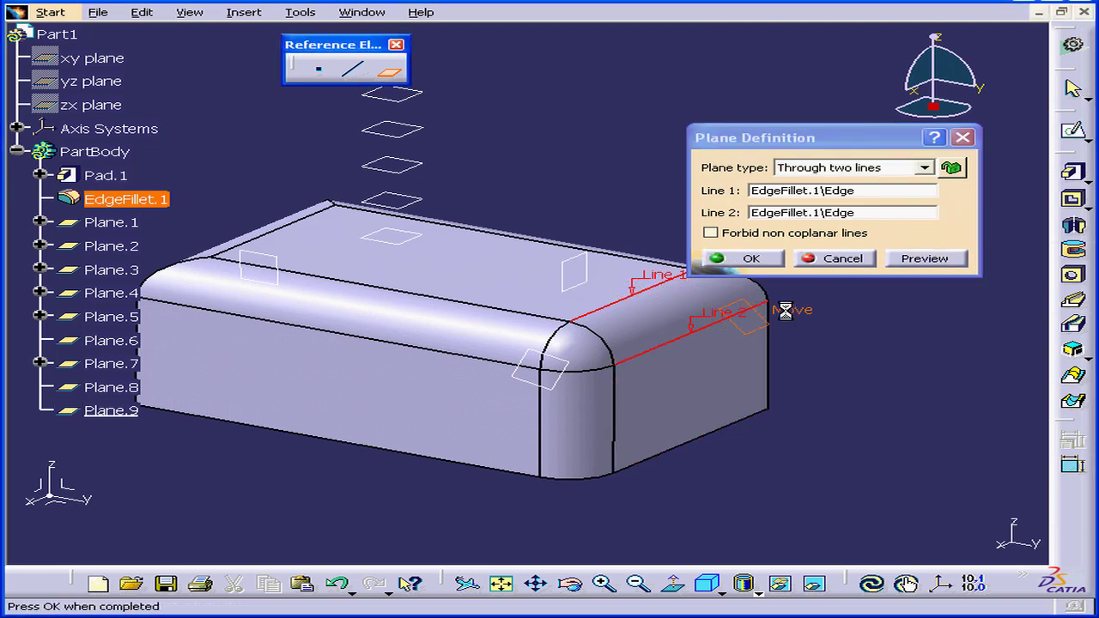
Confirm Plane.9 and begin a new plane definition with the type list shown
left_click(761, 265)
left_click(390, 72)
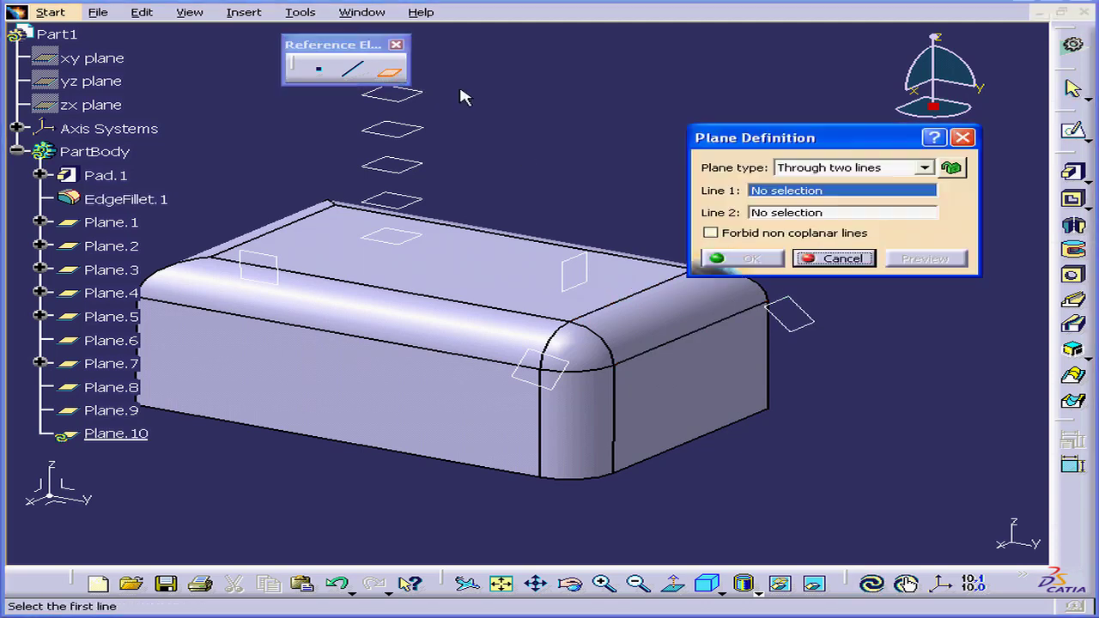
left_click(924, 169)
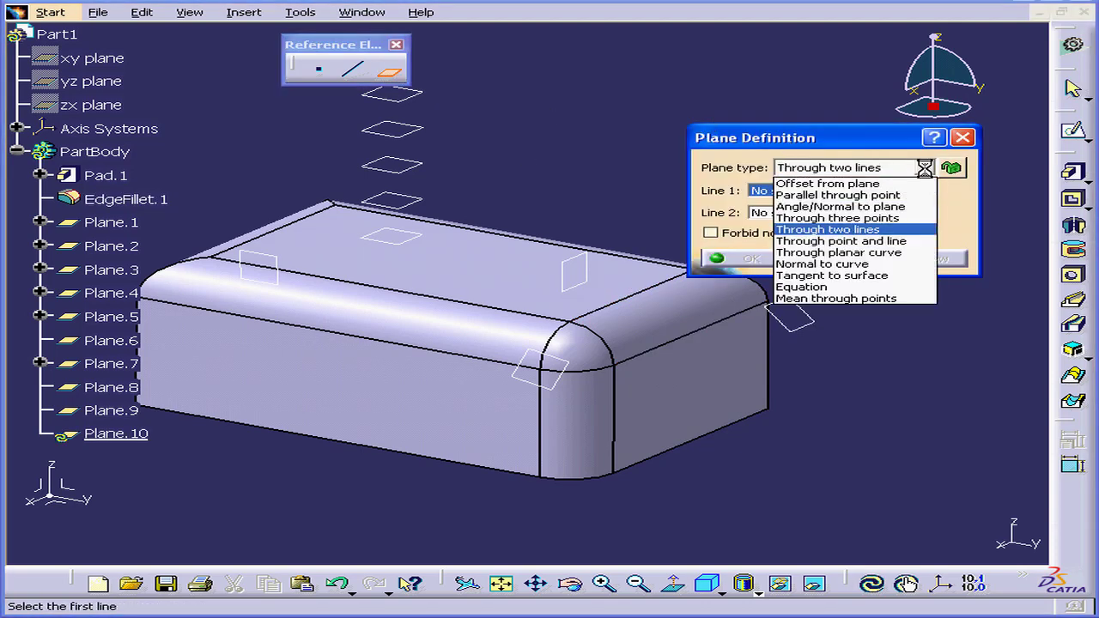
Create Plane.10 'Through point and line' using the box's top-right corner vertex and the fillet edge
left_click(919, 247)
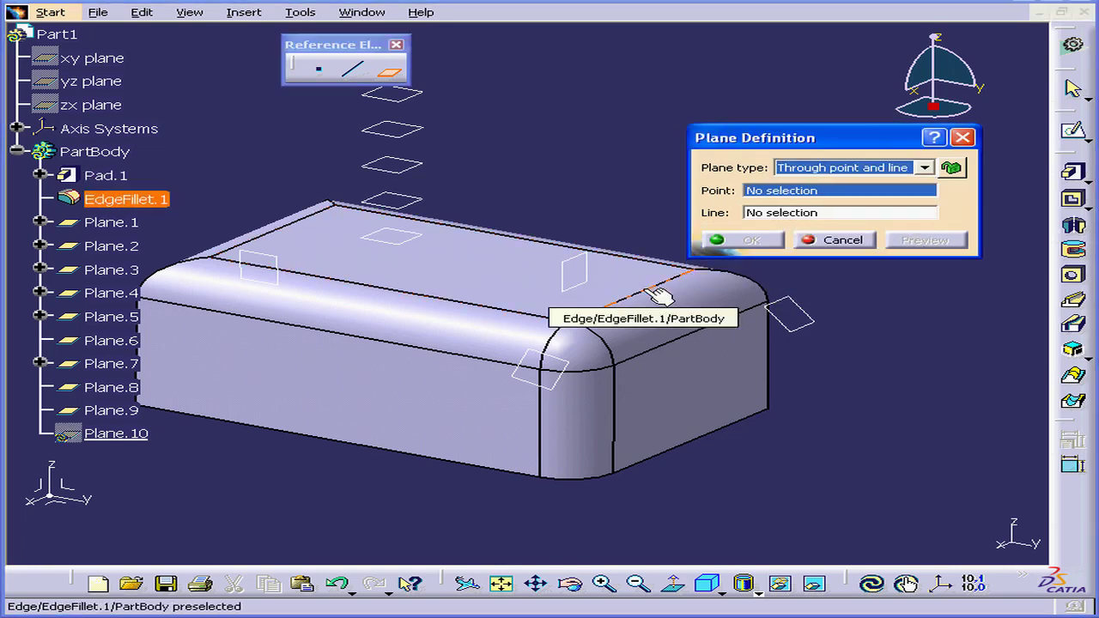
left_click(698, 271)
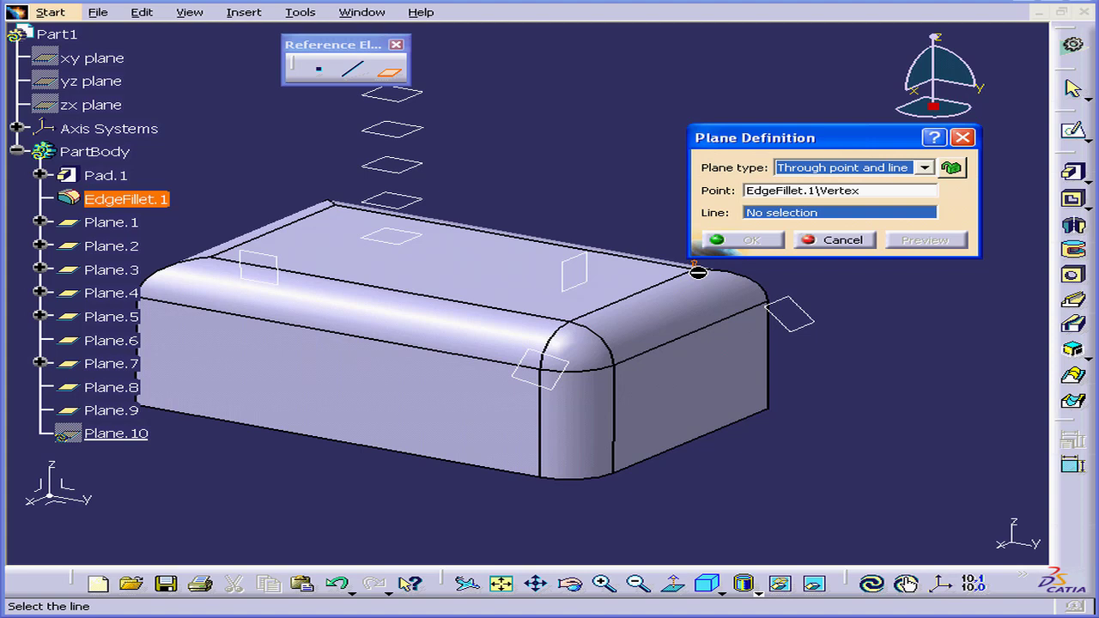
left_click(743, 309)
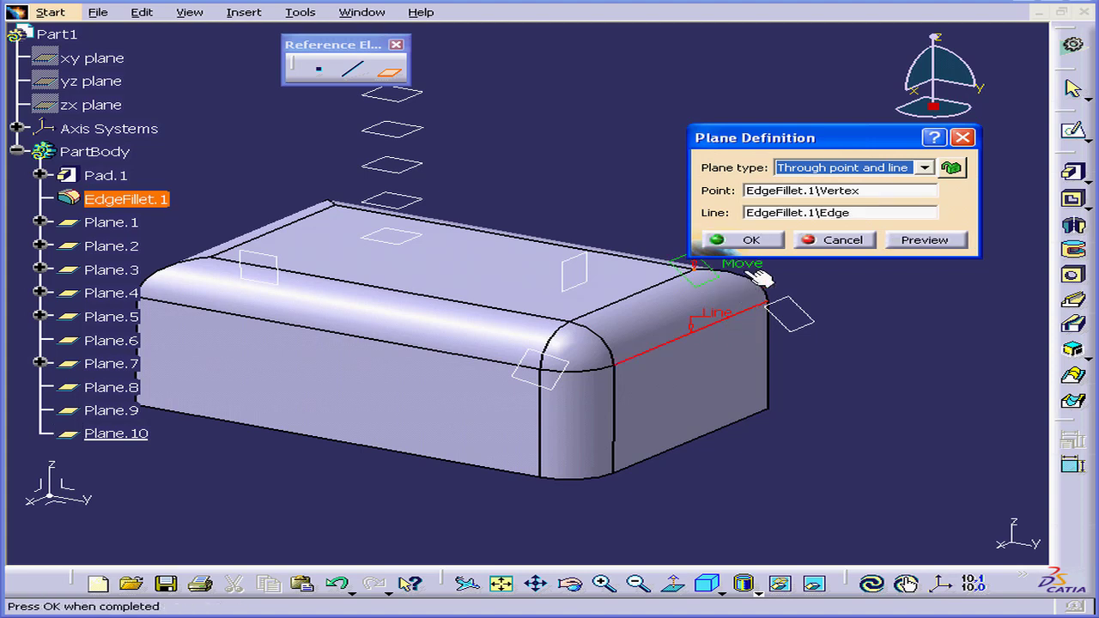
left_click_drag(760, 276, 815, 283)
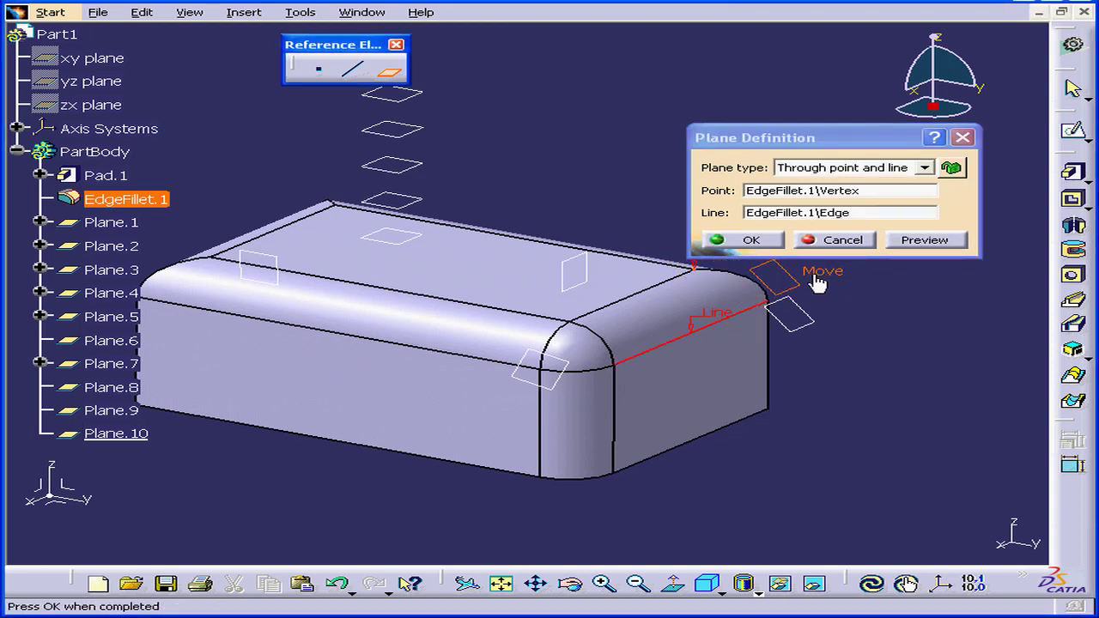
left_click(754, 242)
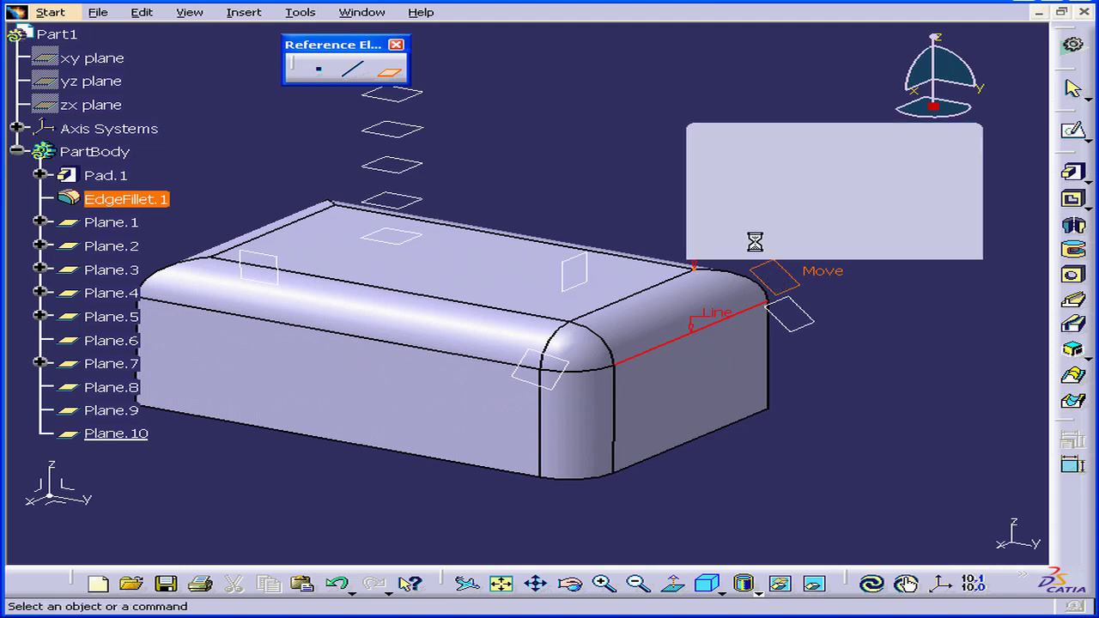
left_click(391, 78)
Create Plane.11 'Through planar curve' on the curved EdgeFillet.1 edge
left_click(925, 168)
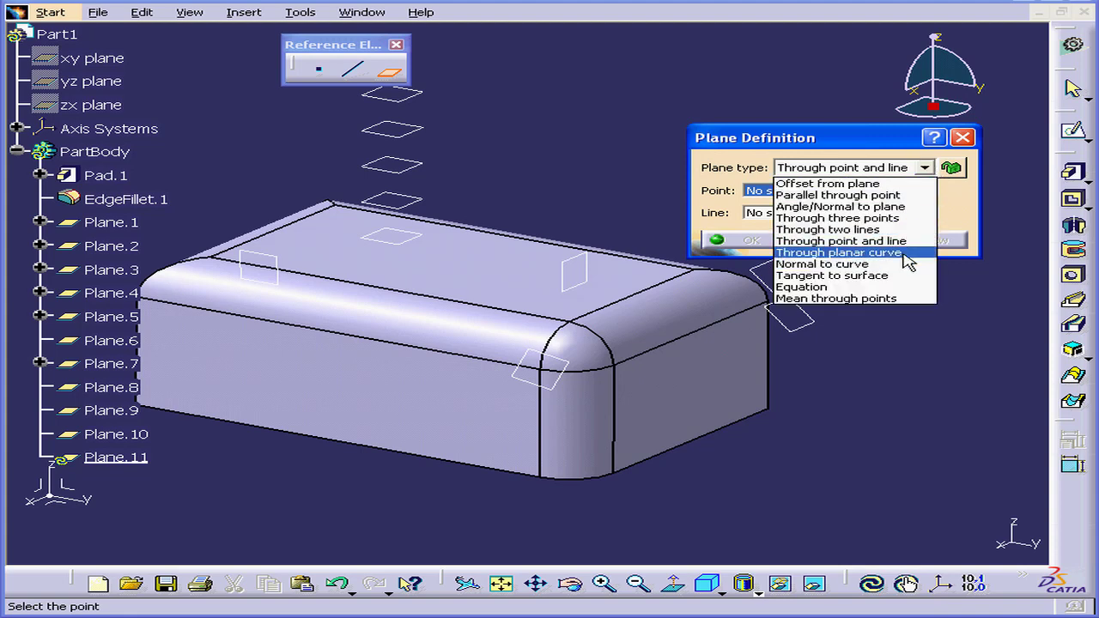
left_click(902, 253)
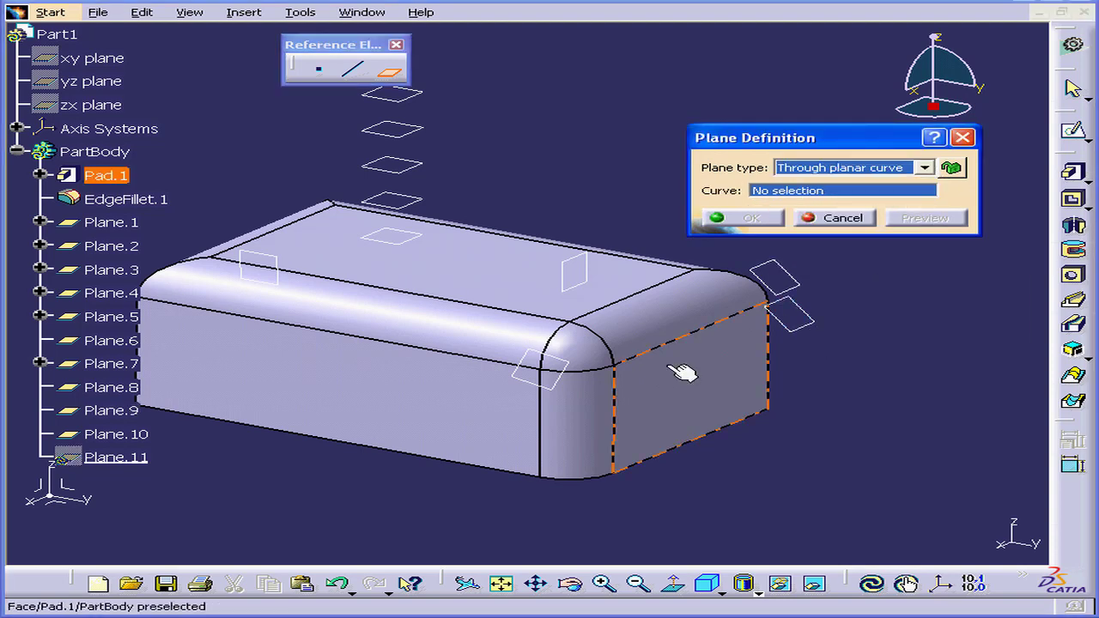
left_click(620, 355)
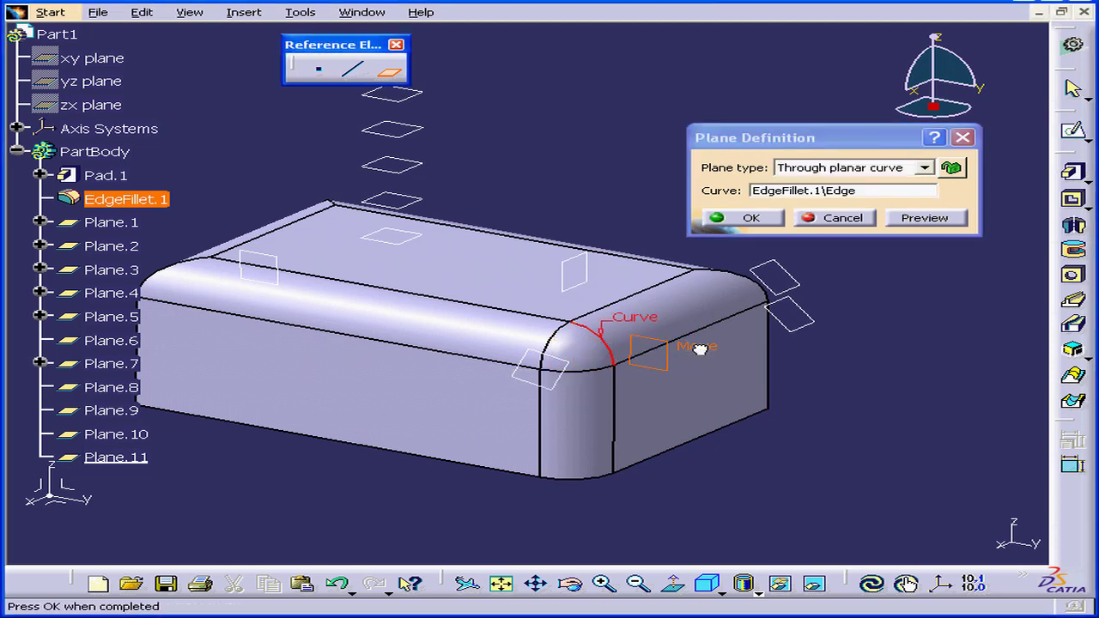
left_click(751, 218)
middle_click_drag(584, 363, 618, 353)
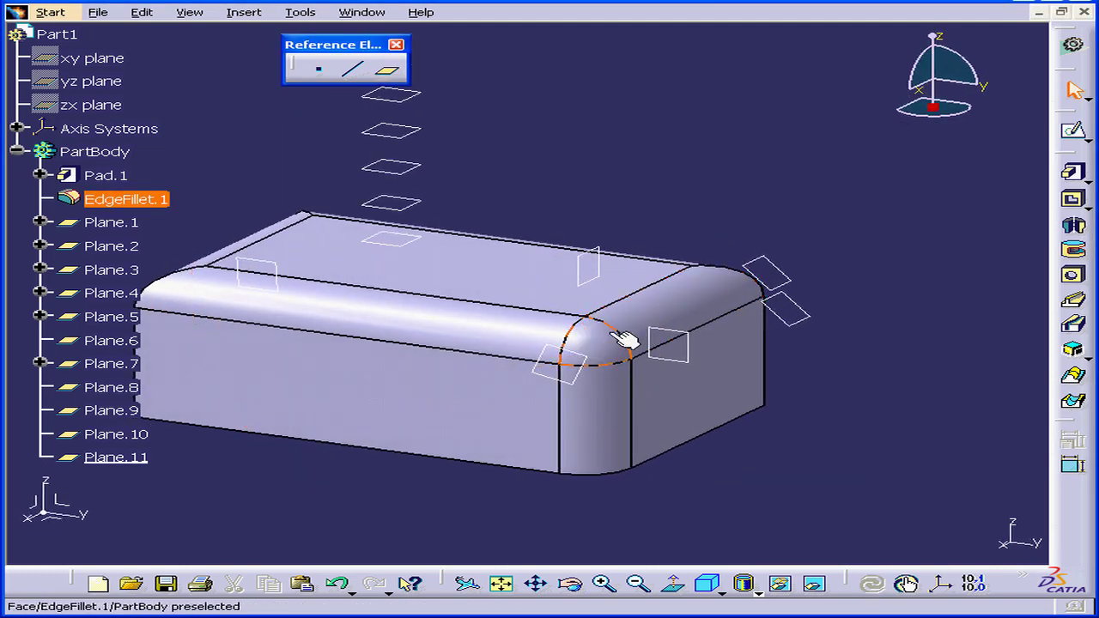
left_click(388, 70)
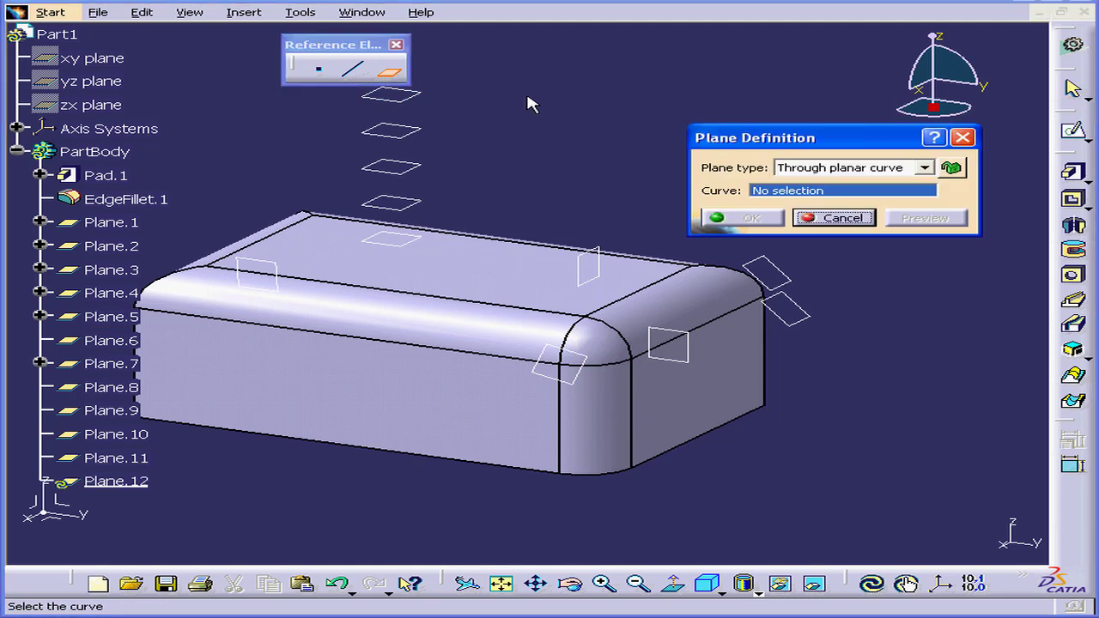
Create Plane.12 'Normal to curve' on the curved fillet edge at its end vertex
left_click(926, 170)
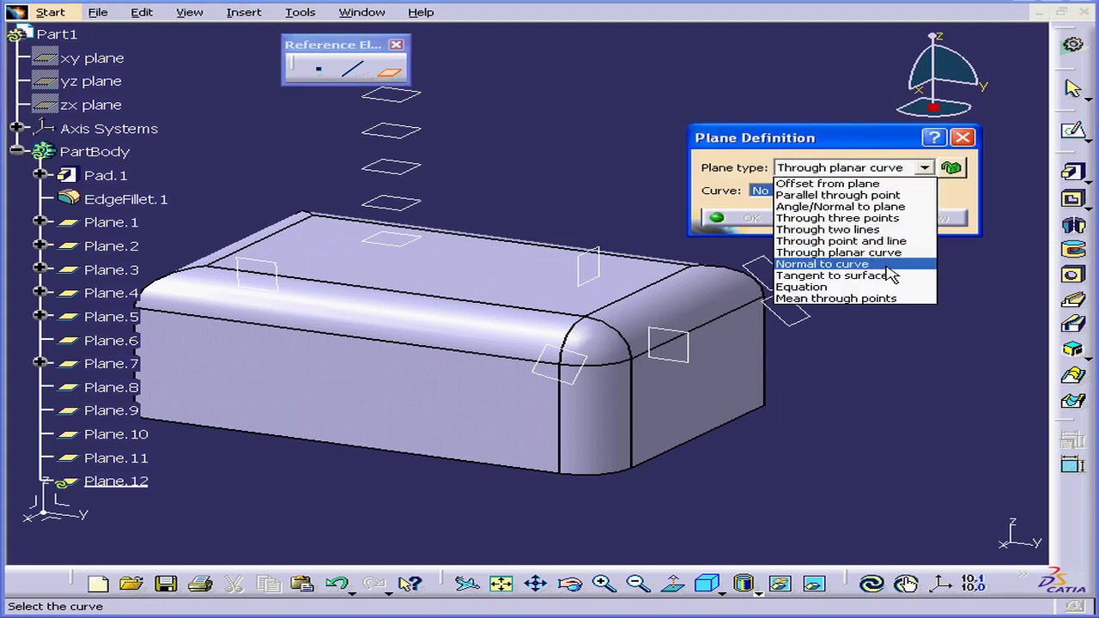
left_click(886, 265)
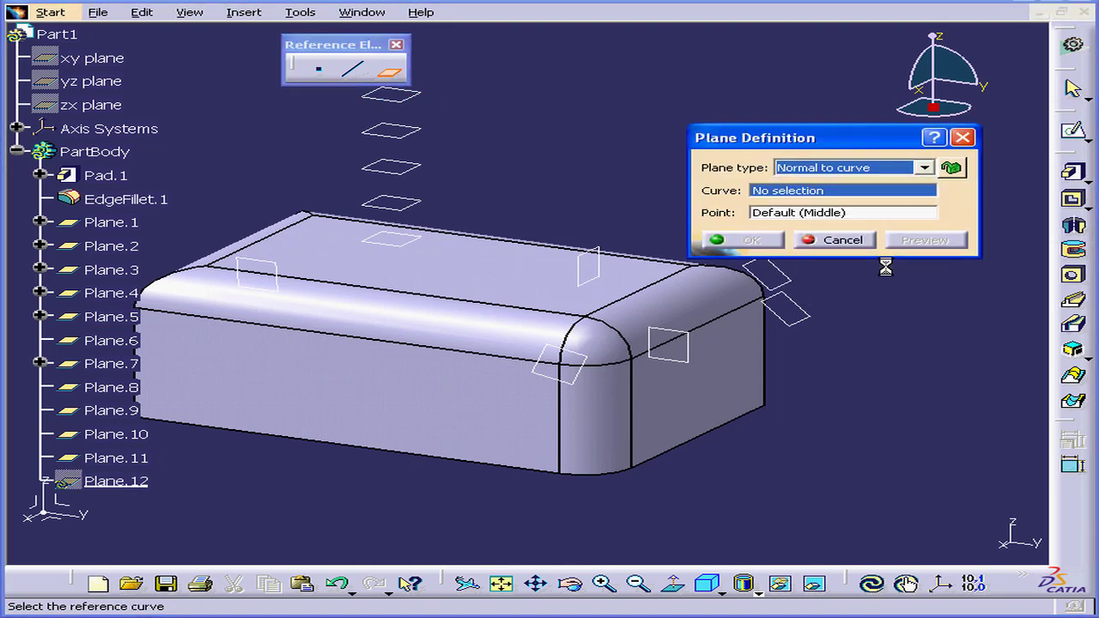
left_click(638, 346)
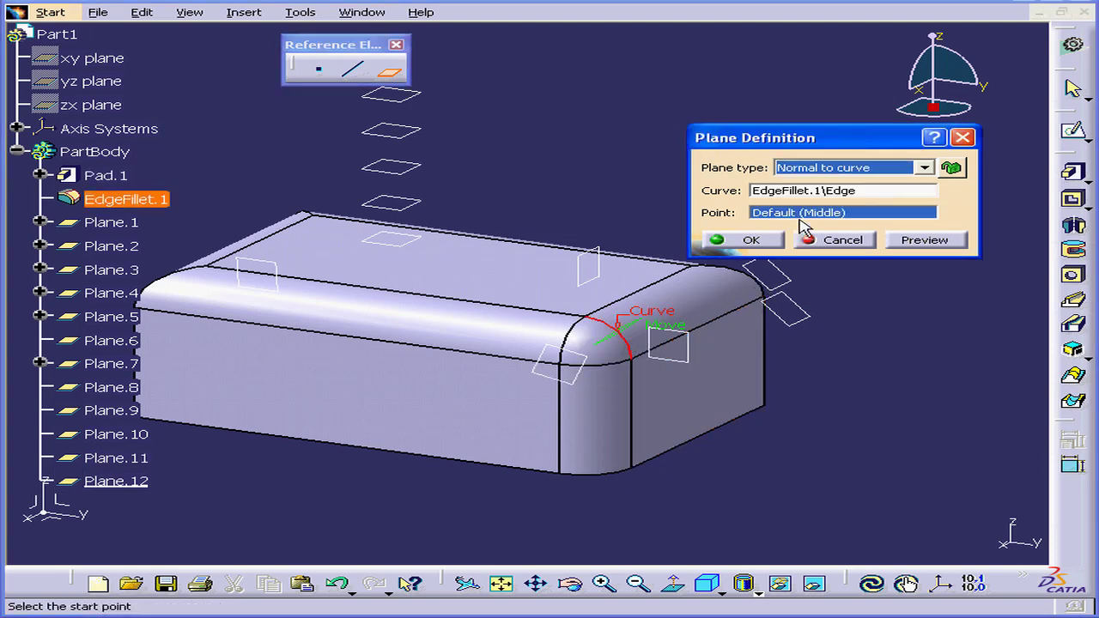
left_click(599, 318)
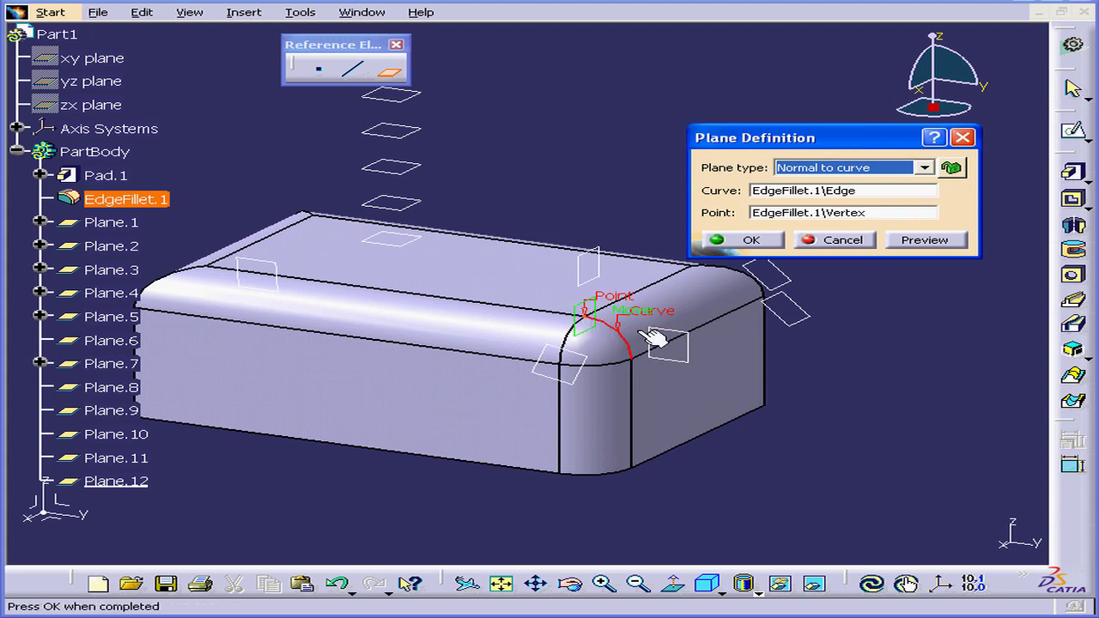
left_click(749, 242)
left_click(392, 72)
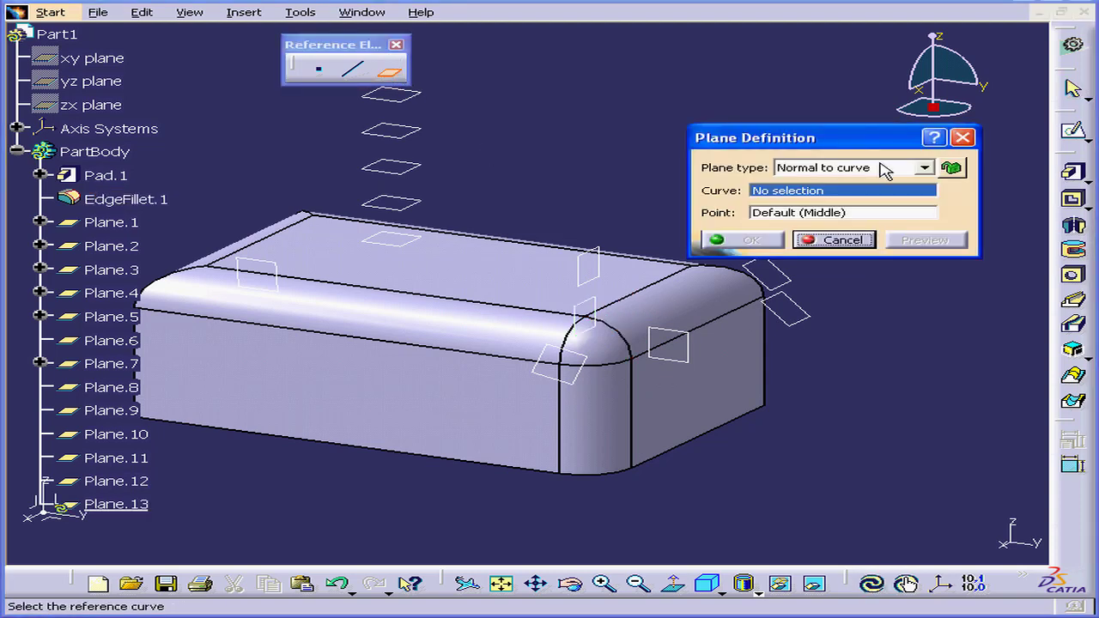
Set Plane.13 to 'Tangent to surface' on the long EdgeFillet.1 face and call up point-creation options
left_click(926, 167)
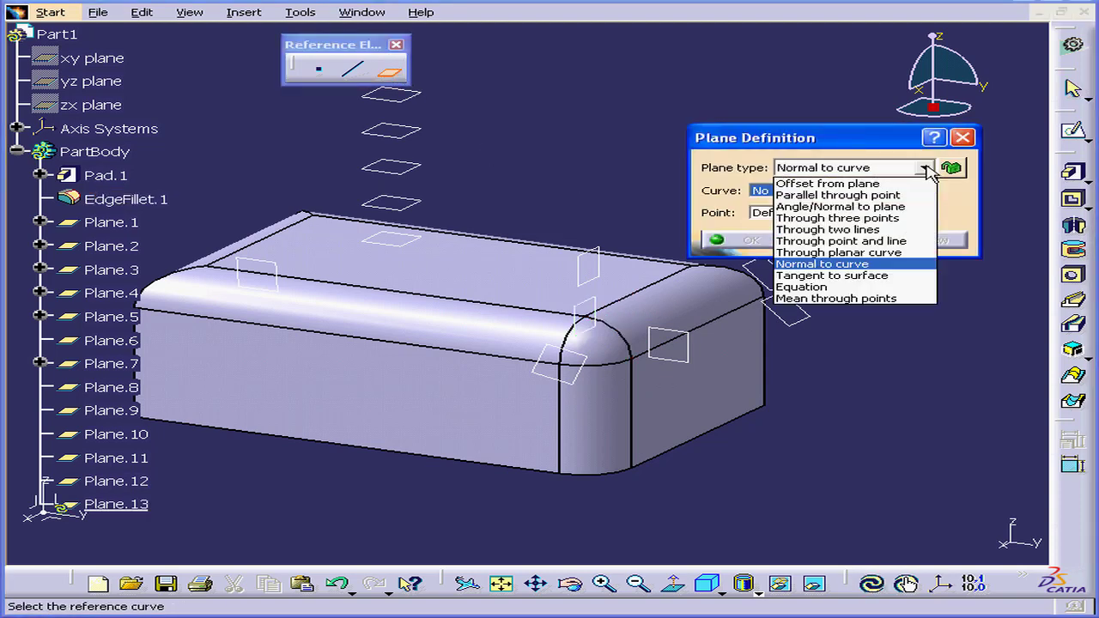
left_click(884, 275)
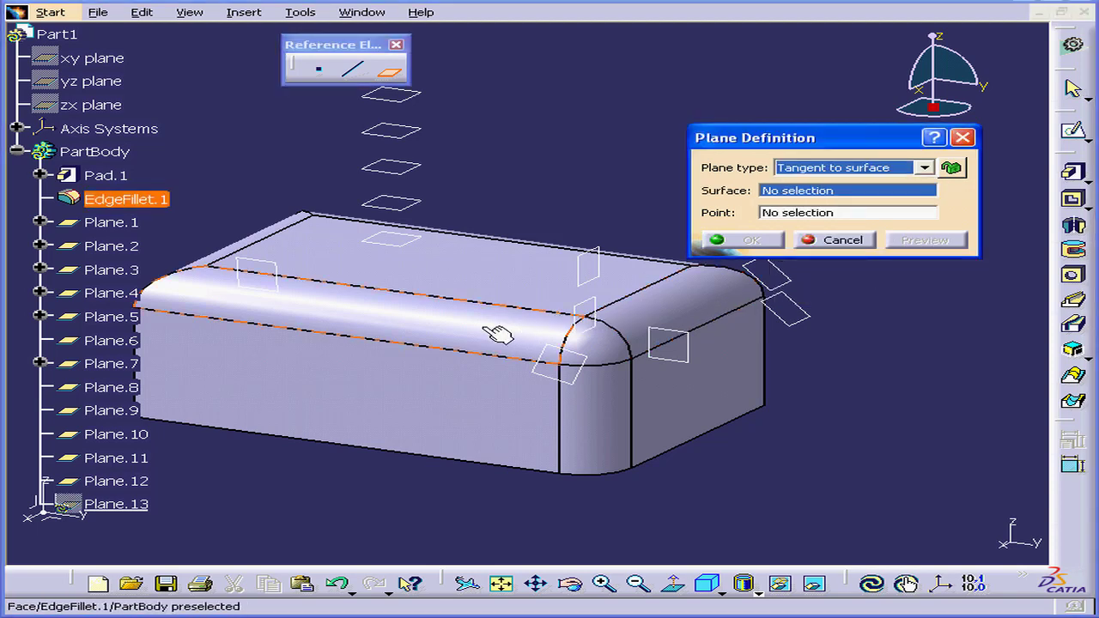
left_click(450, 320)
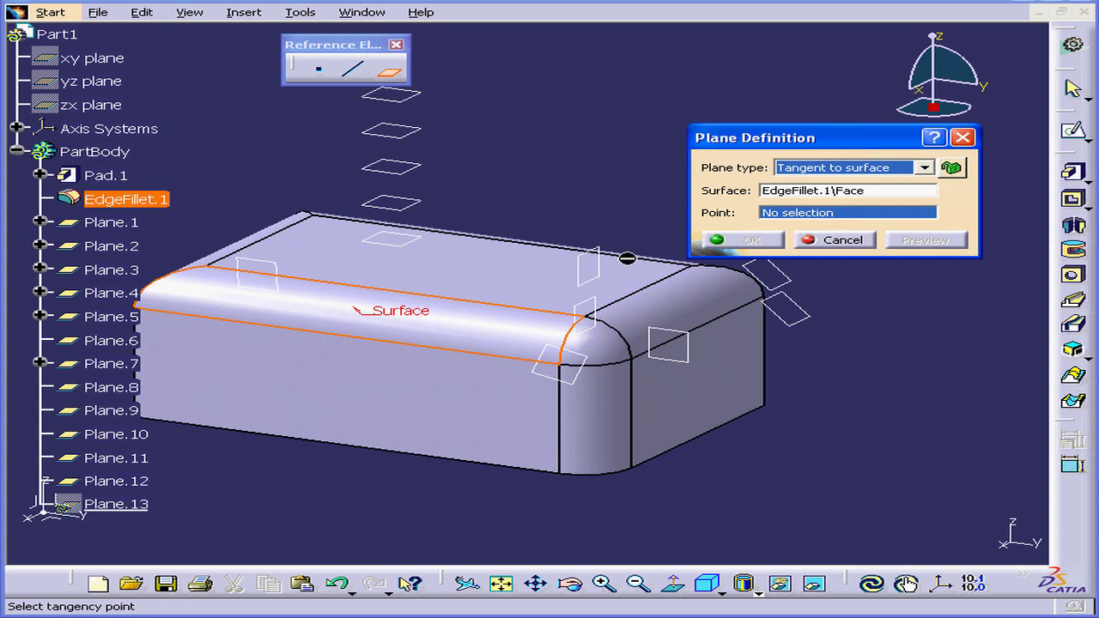
right_click(779, 216)
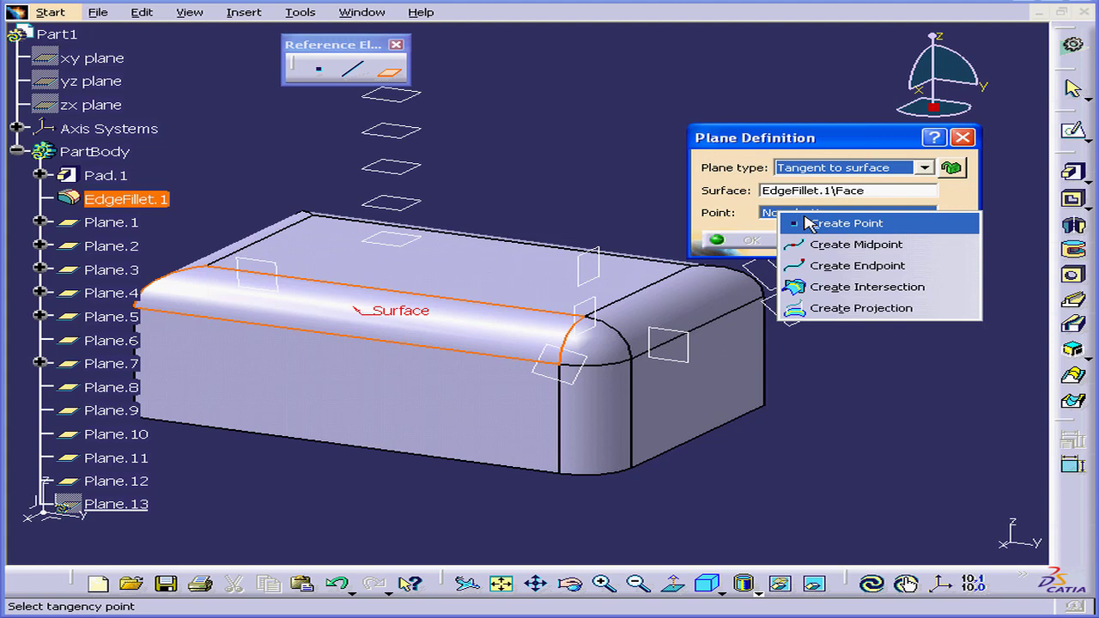
Create Point.1 on the long fillet face, 9.133mm from its middle, as the tangency point
left_click(807, 223)
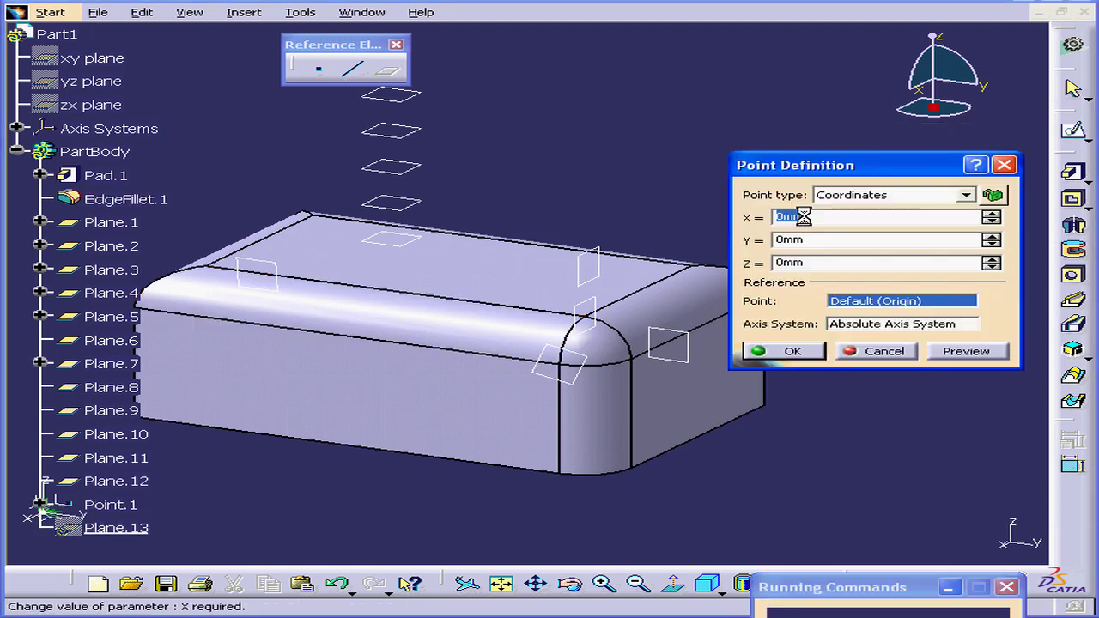
left_click(326, 307)
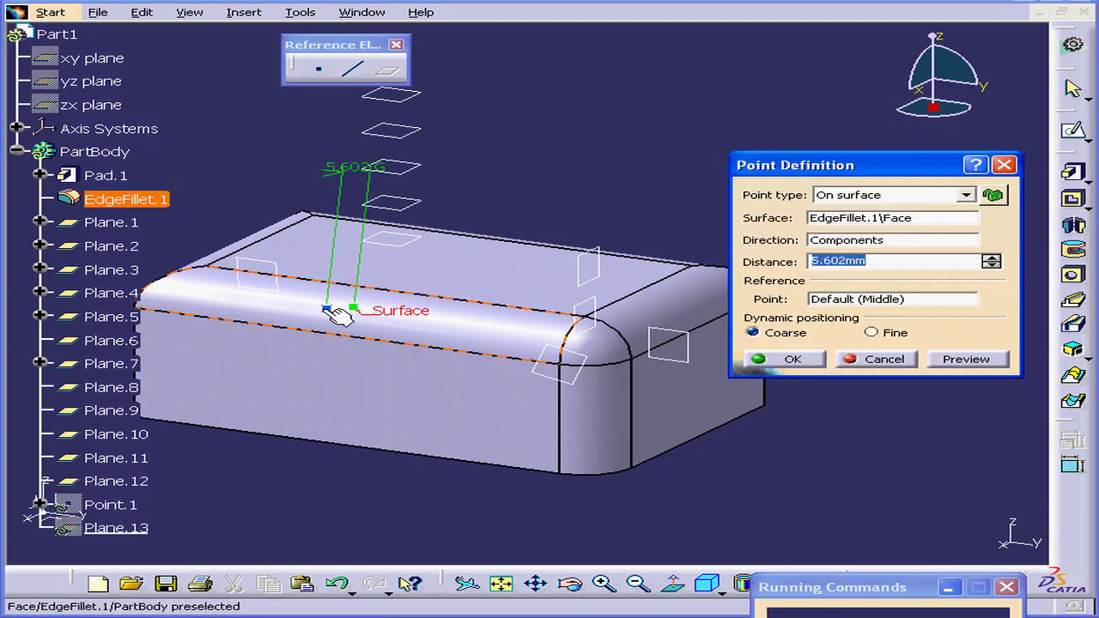
left_click_drag(339, 316, 320, 309)
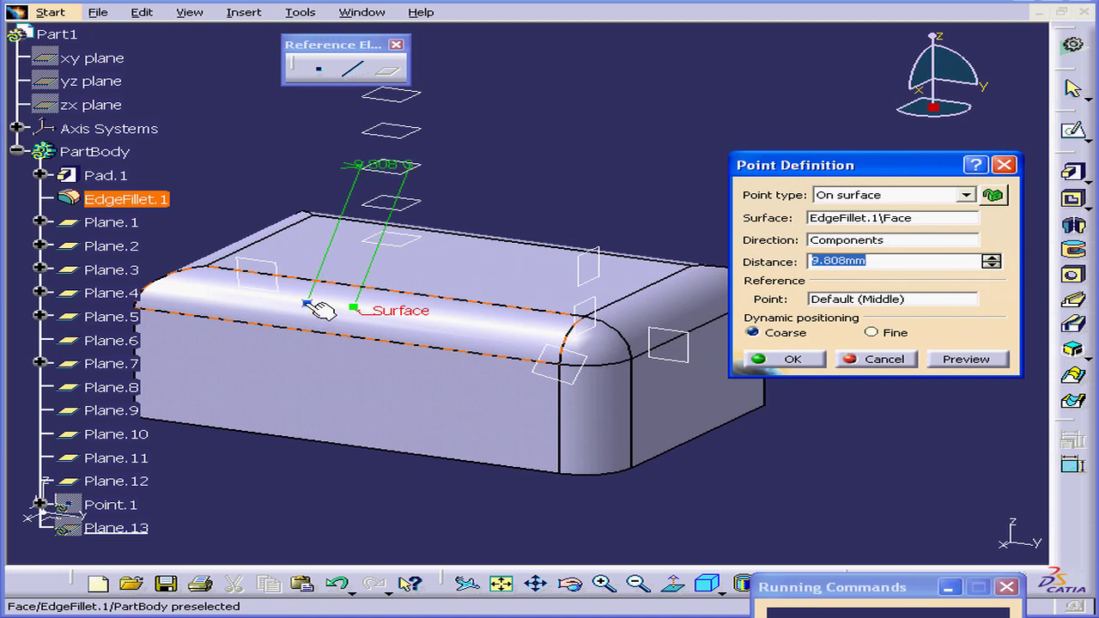
left_click(319, 307)
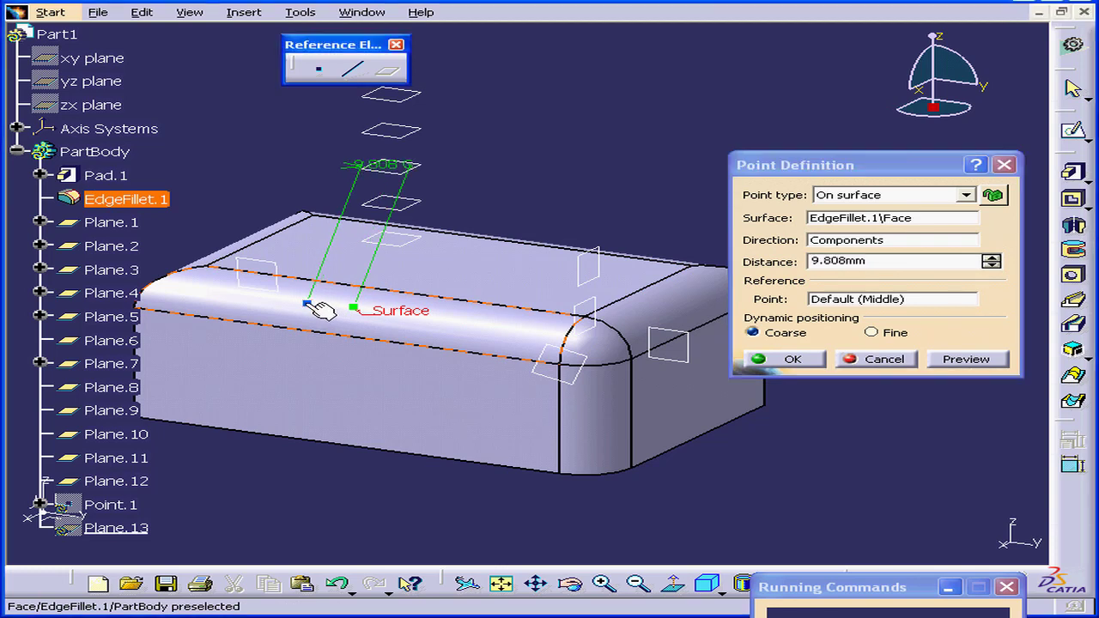
left_click_drag(320, 308, 323, 312)
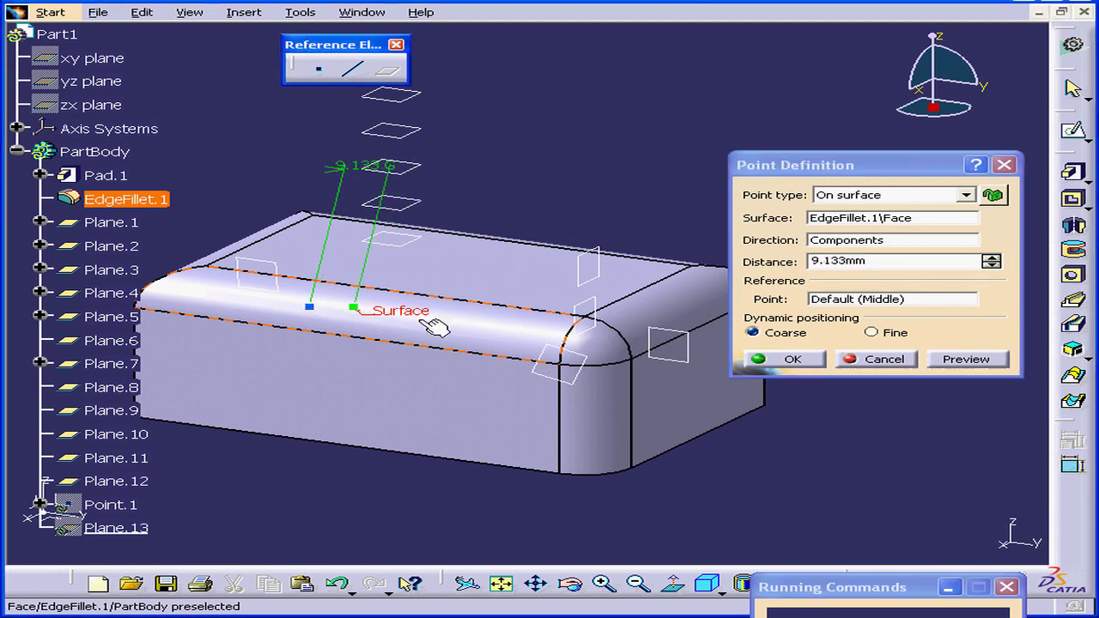
left_click(796, 358)
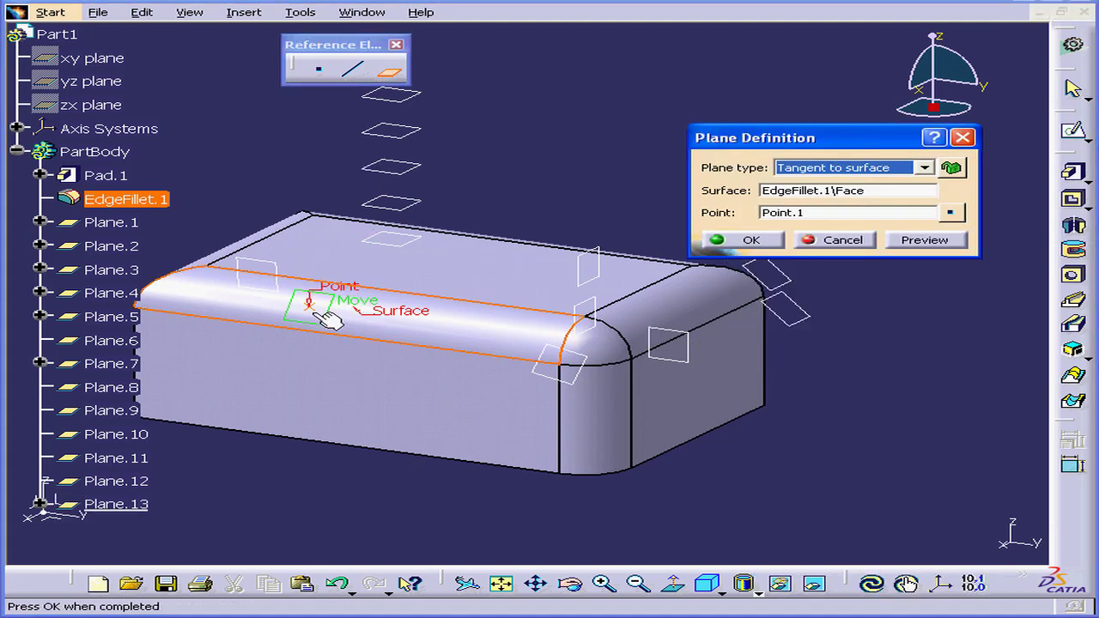
Shift the tangent plane preview up the fillet face and confirm Plane.13
left_click_drag(323, 314, 419, 267)
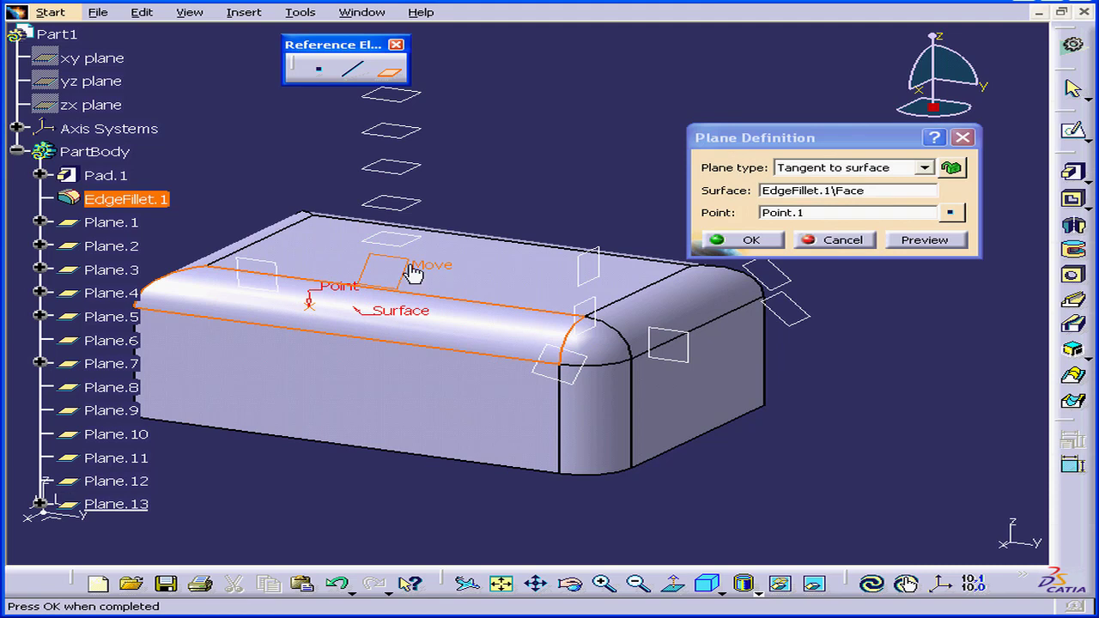
left_click(769, 242)
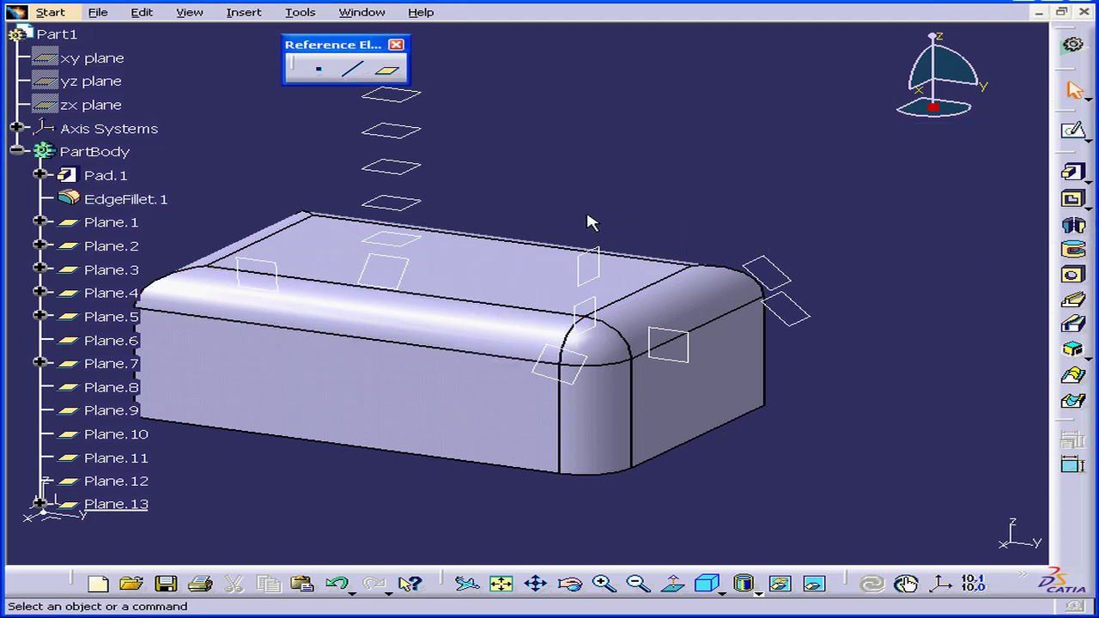